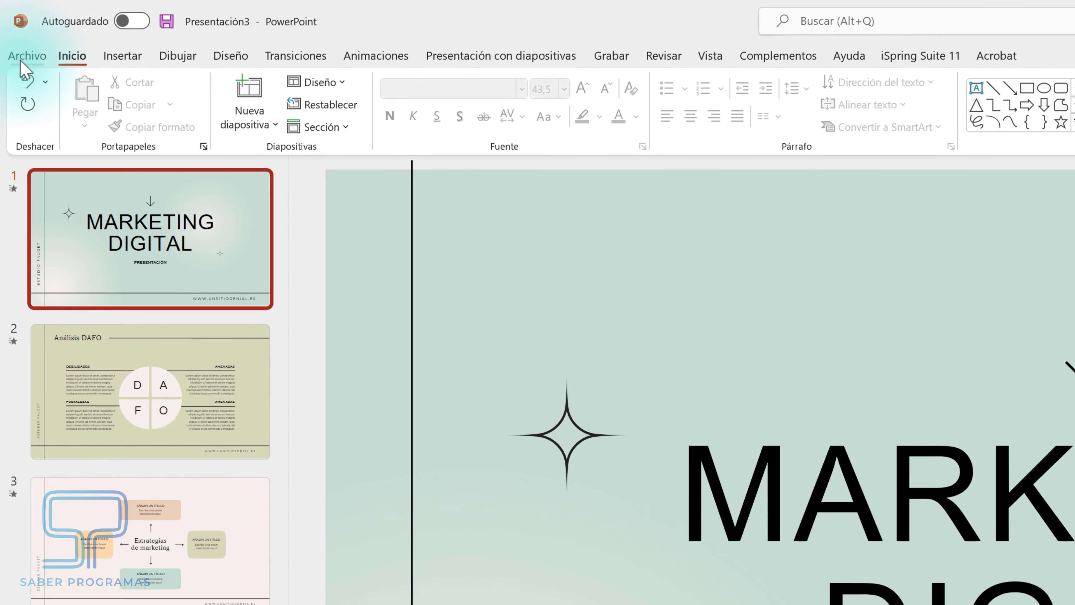
Save the deck as 'Presentacion de PowerPoint' in .pptx format in server folder 28.
left_click(27, 56)
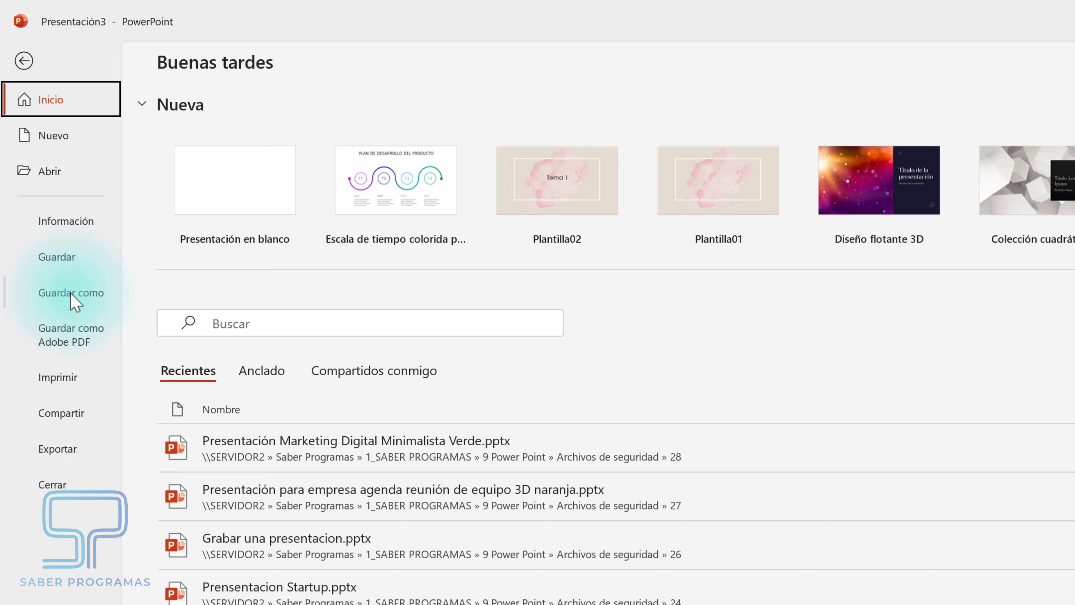
left_click(71, 293)
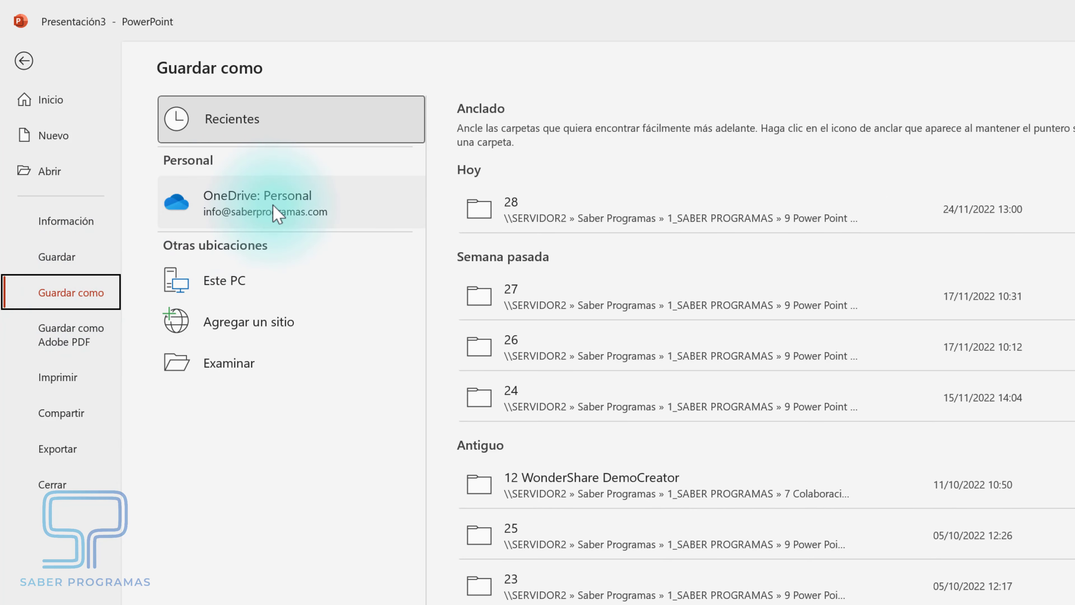
left_click(231, 362)
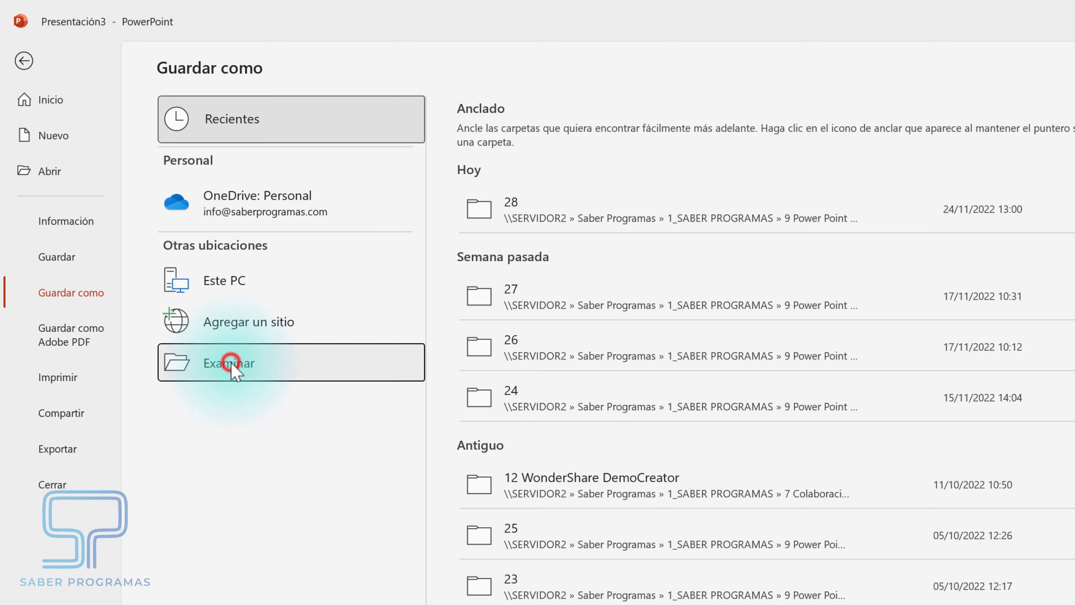
left_click(266, 407)
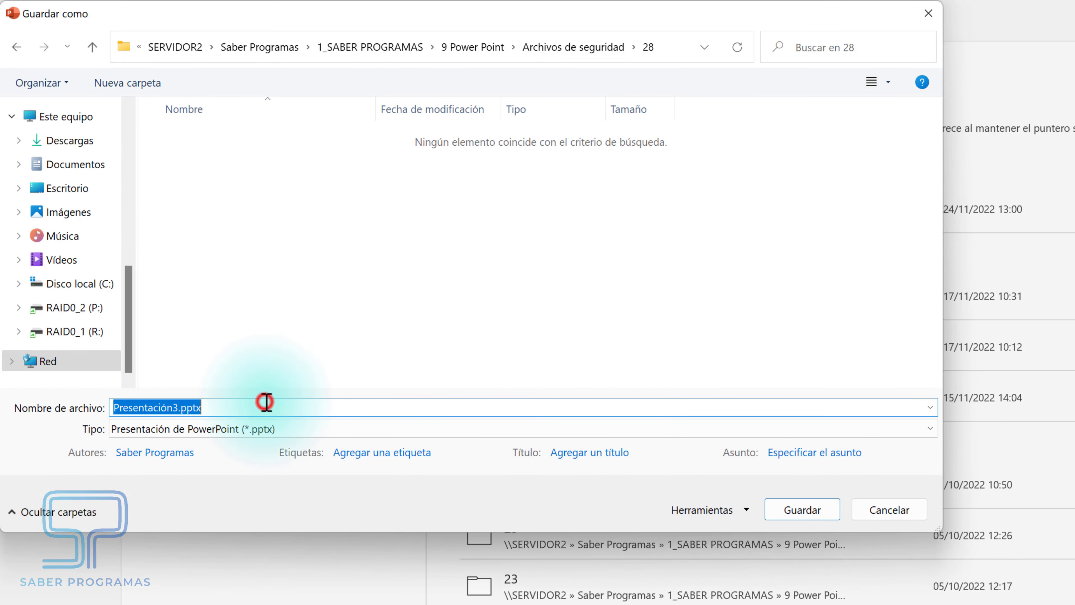
type("Presentacion de PowerPo")
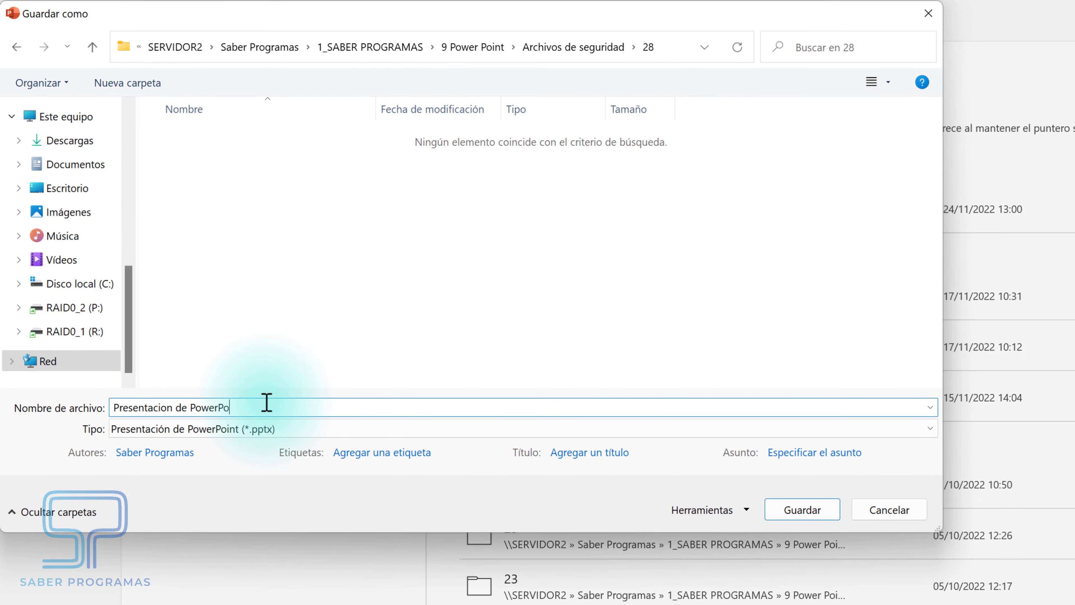
type("int")
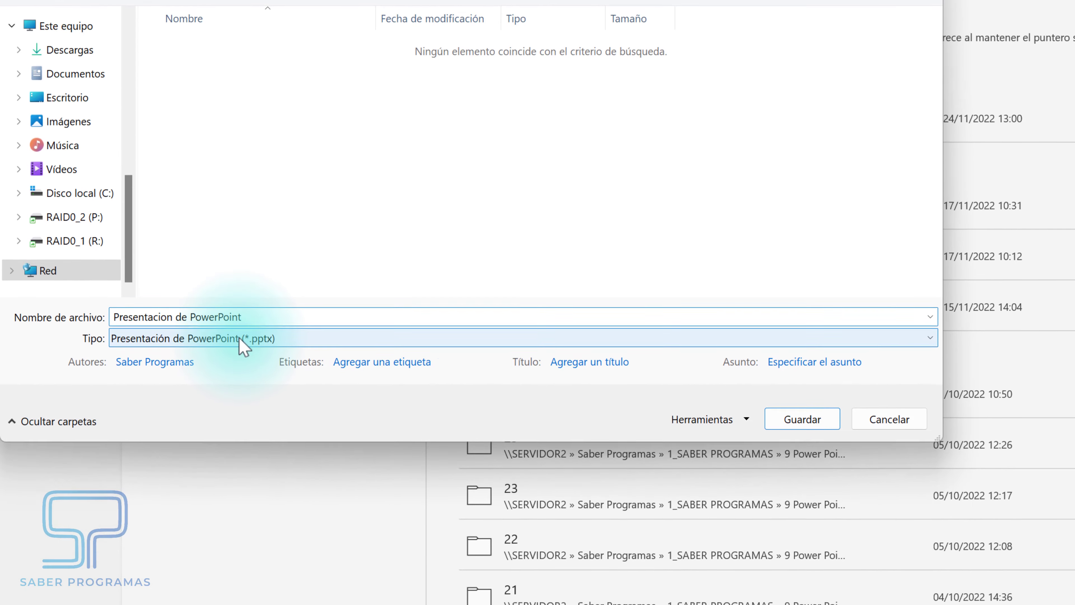
left_click(239, 429)
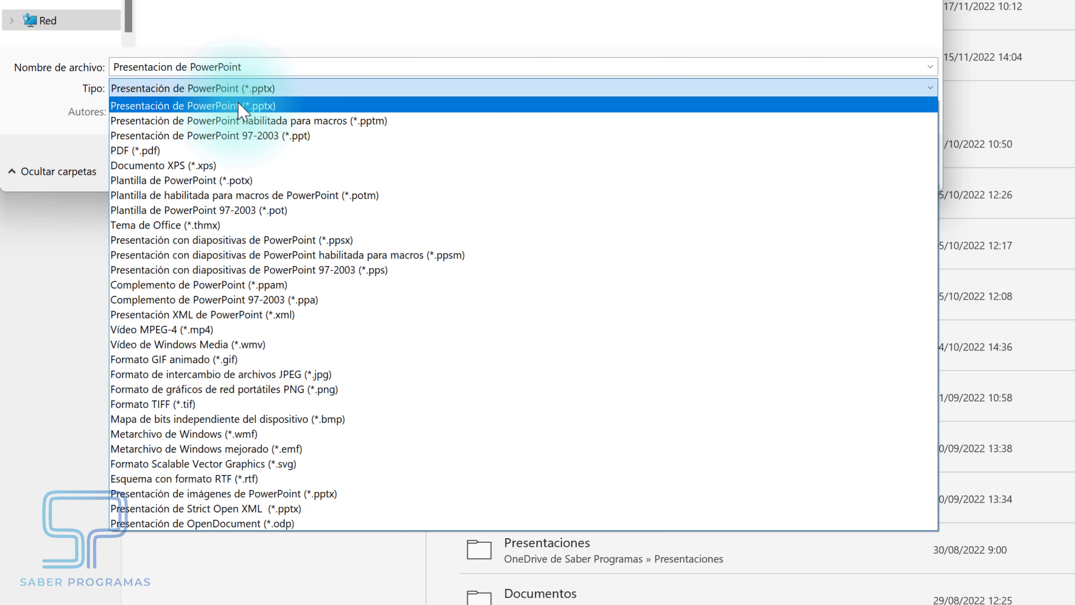
left_click(238, 106)
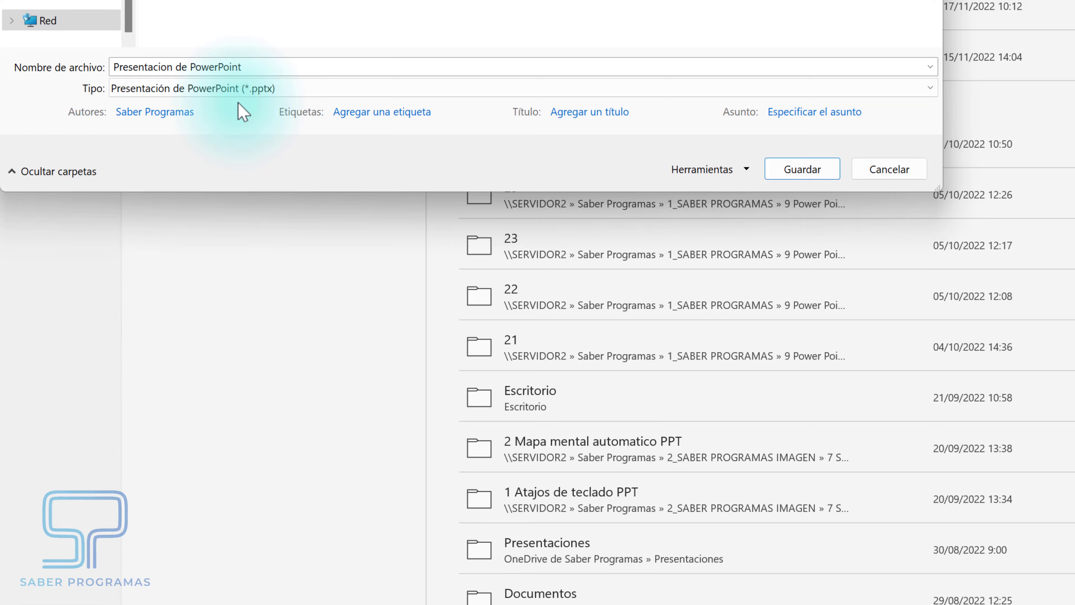
left_click(804, 171)
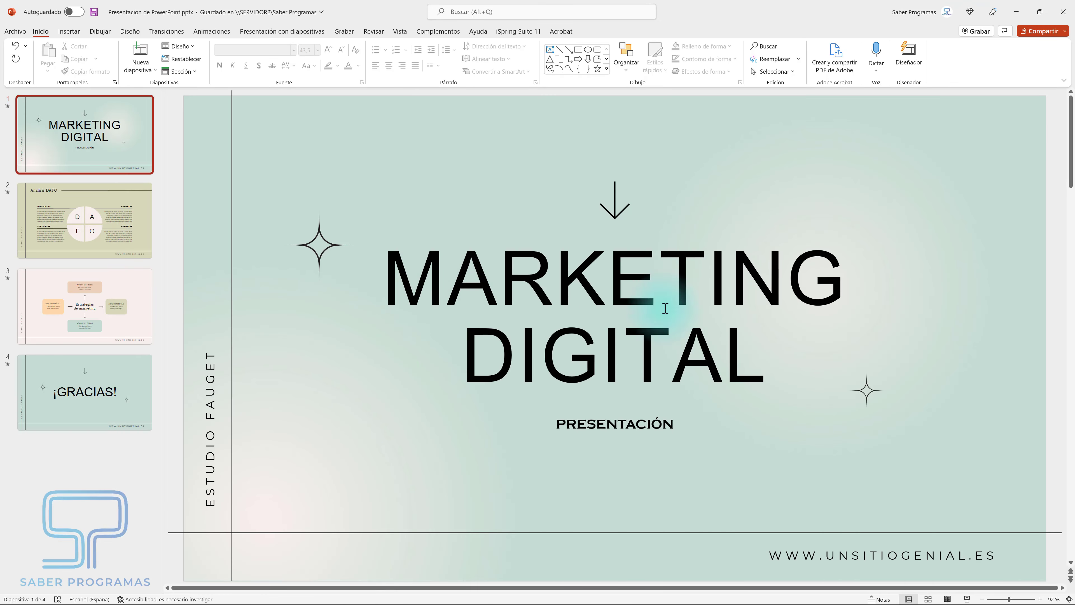
Raise the down-arrow graphic above the MARKETING DIGITAL title a little, then save the deck.
left_click(499, 289)
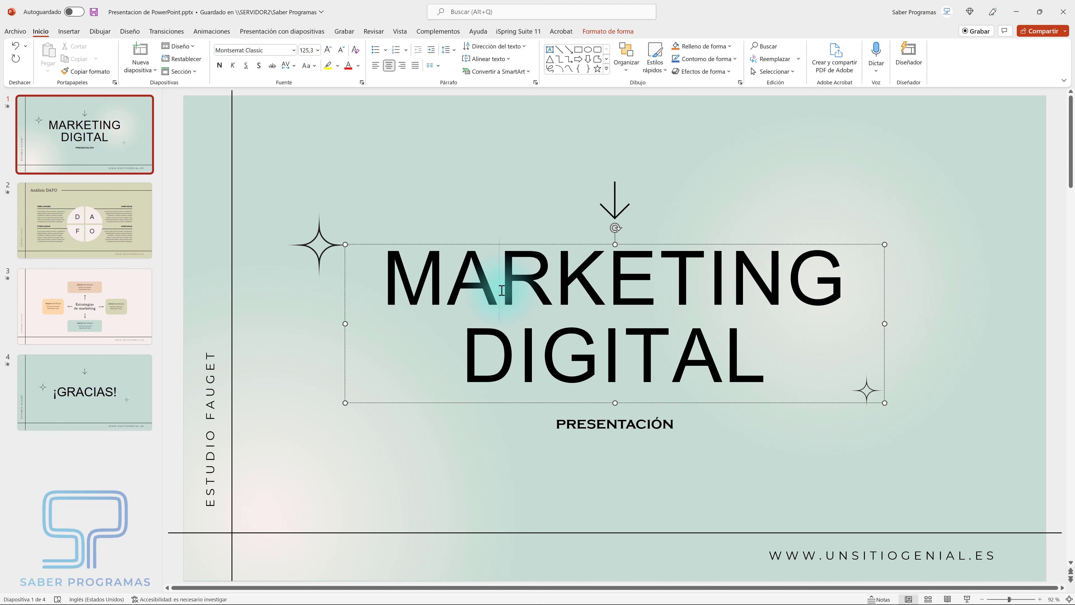
left_click(615, 204)
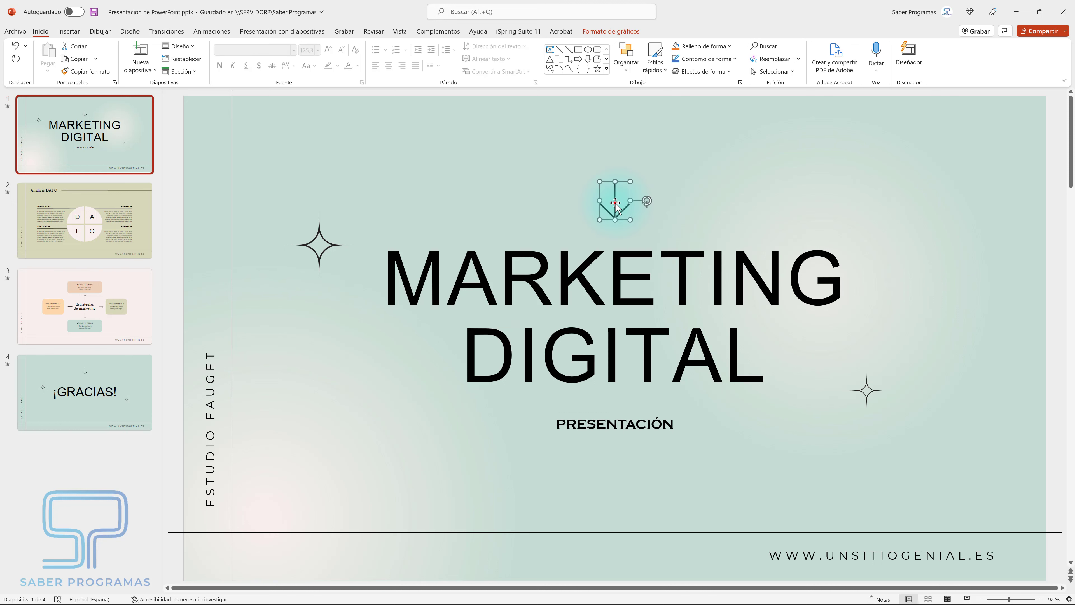
left_click_drag(615, 203, 616, 195)
left_click(93, 13)
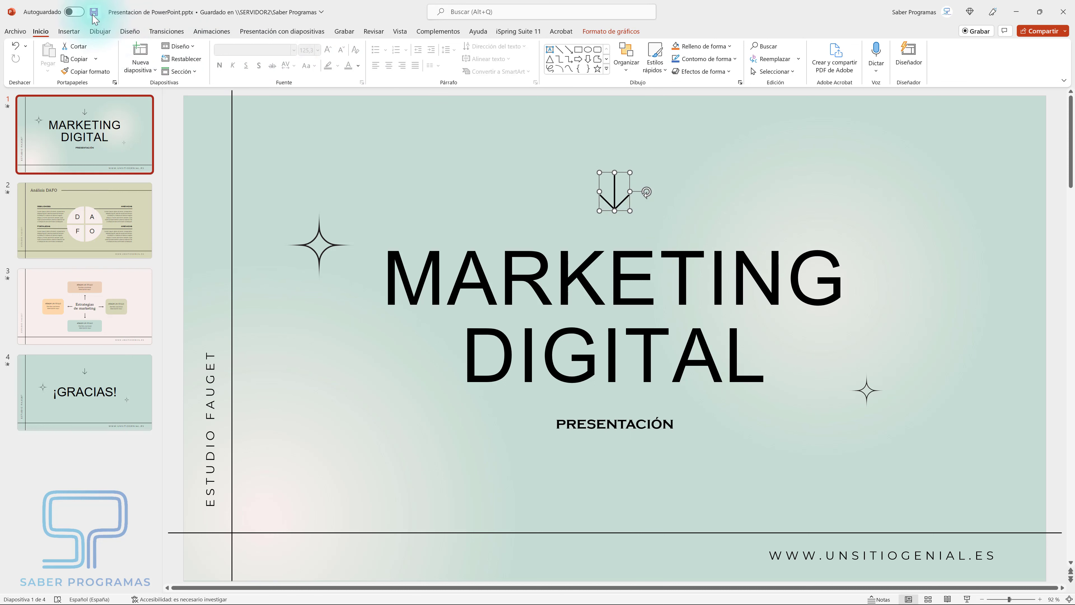
left_click(95, 13)
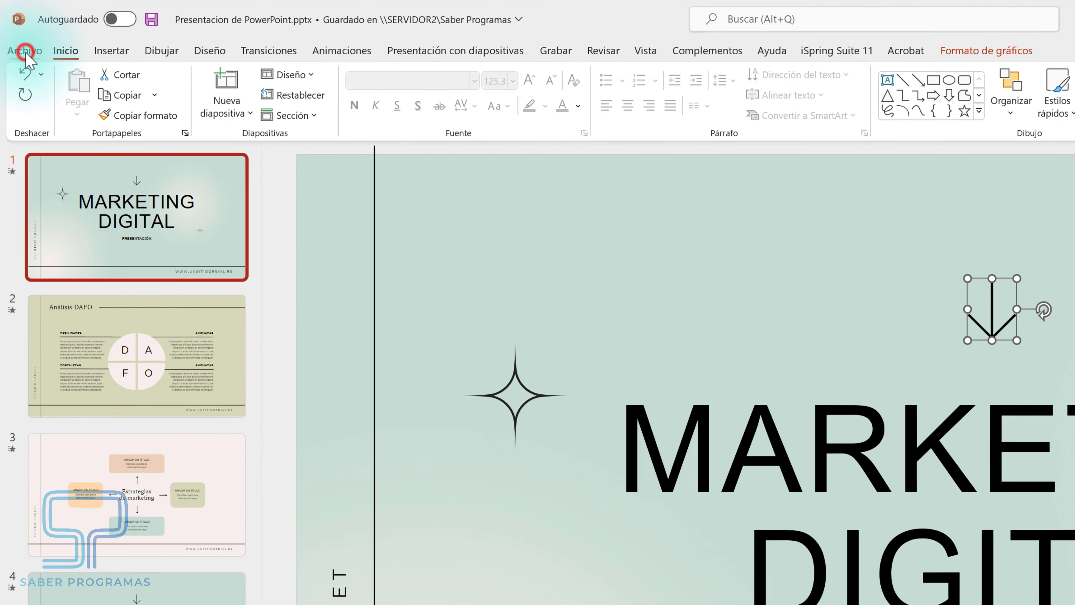
In Save As, choose the 'Presentación de imágenes de PowerPoint (*.pptx)' file type.
left_click(15, 31)
left_click(79, 265)
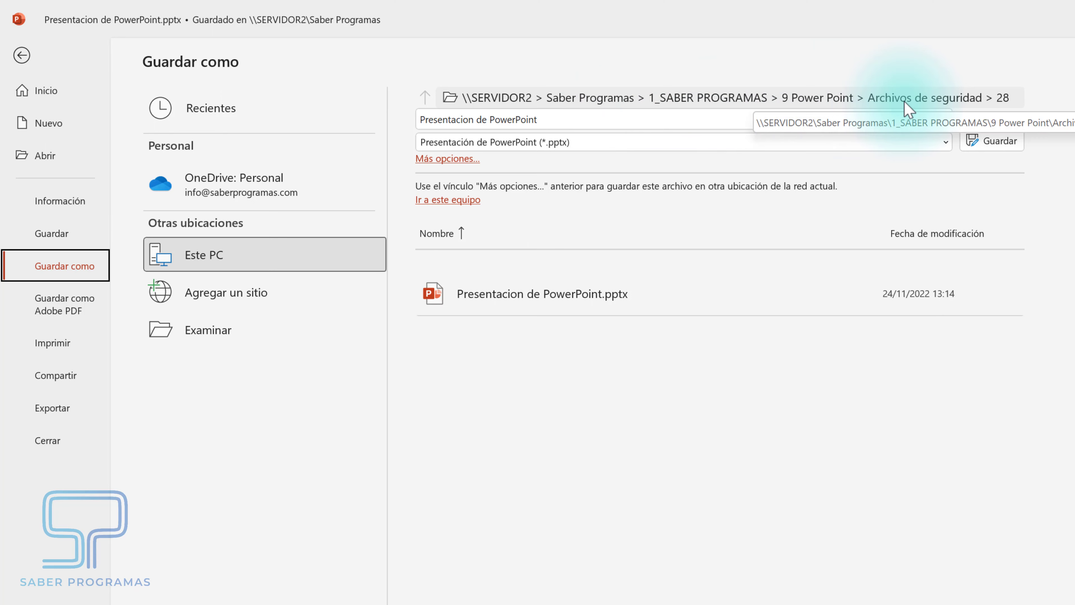
left_click(639, 144)
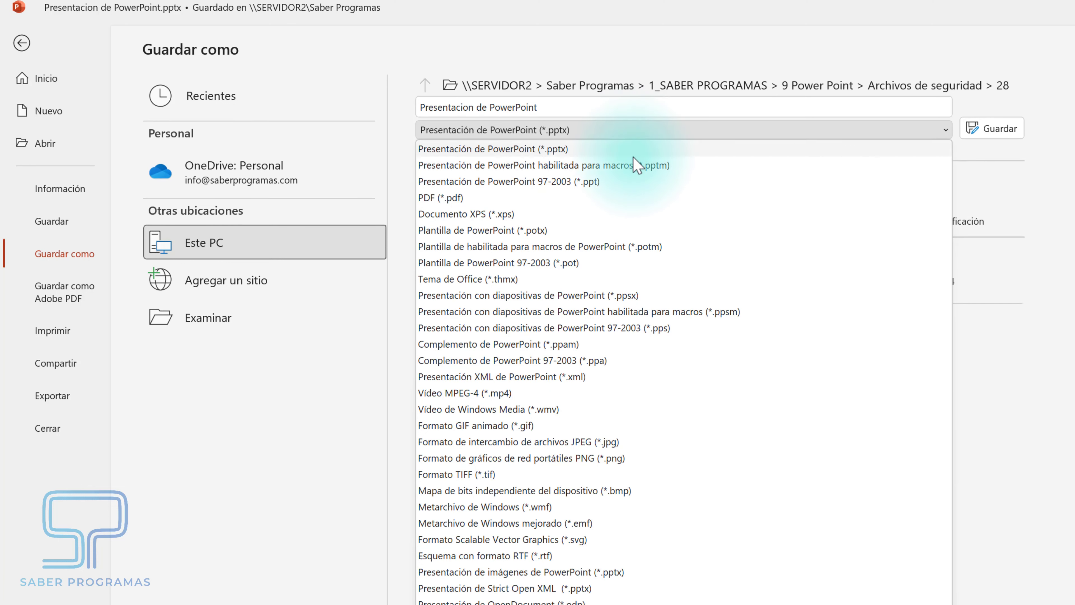
scroll(605, 402, "down", 1)
scroll(592, 444, "down", 2)
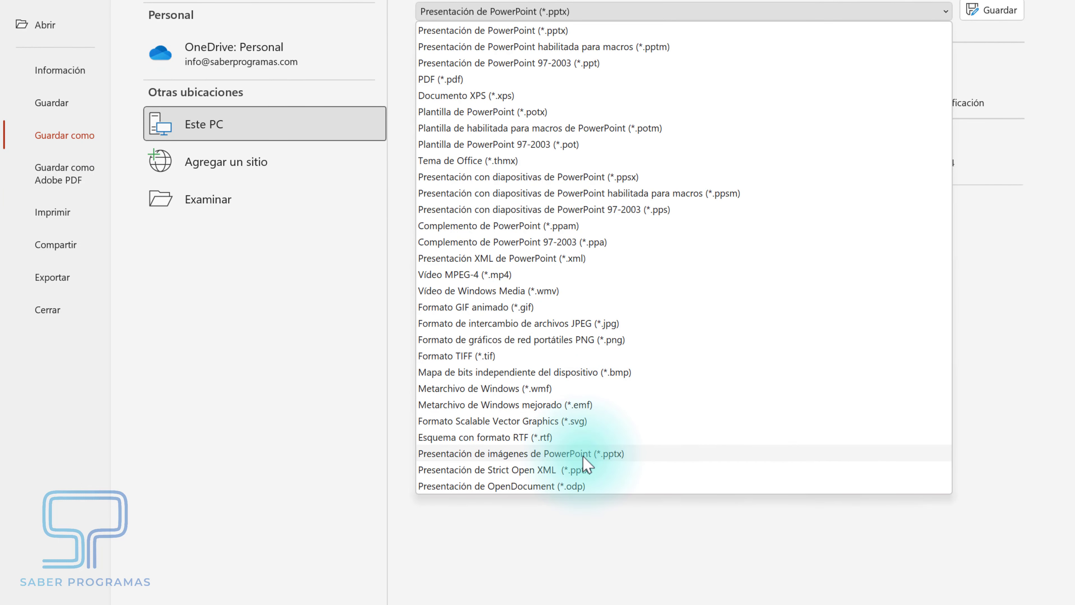
left_click(584, 455)
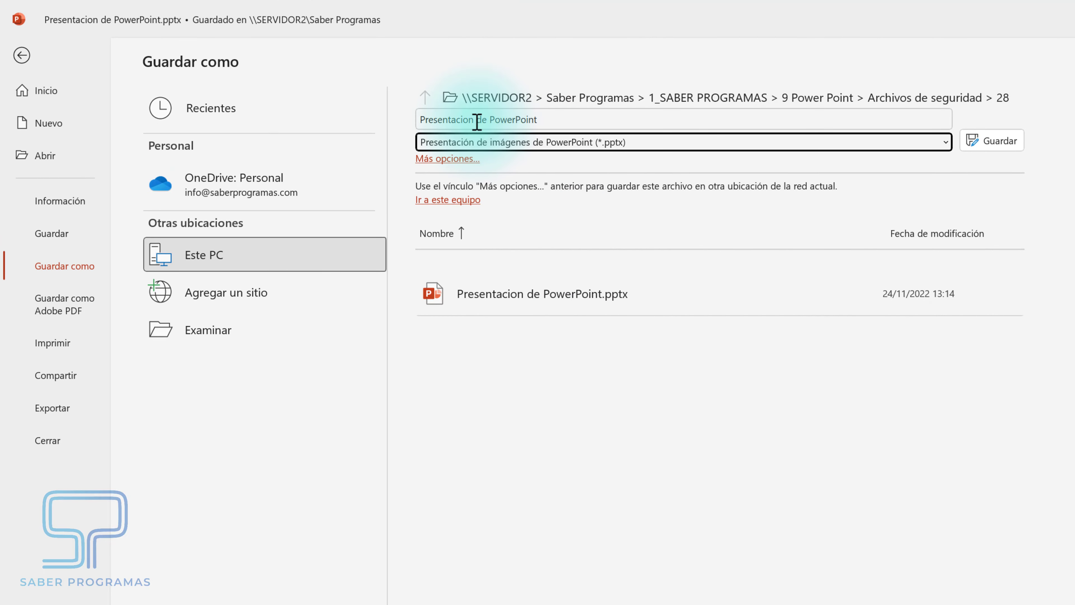
Insert 'de imagenes' into the file name, save the copy, and dismiss the confirmation.
left_click(477, 120)
left_click(477, 121)
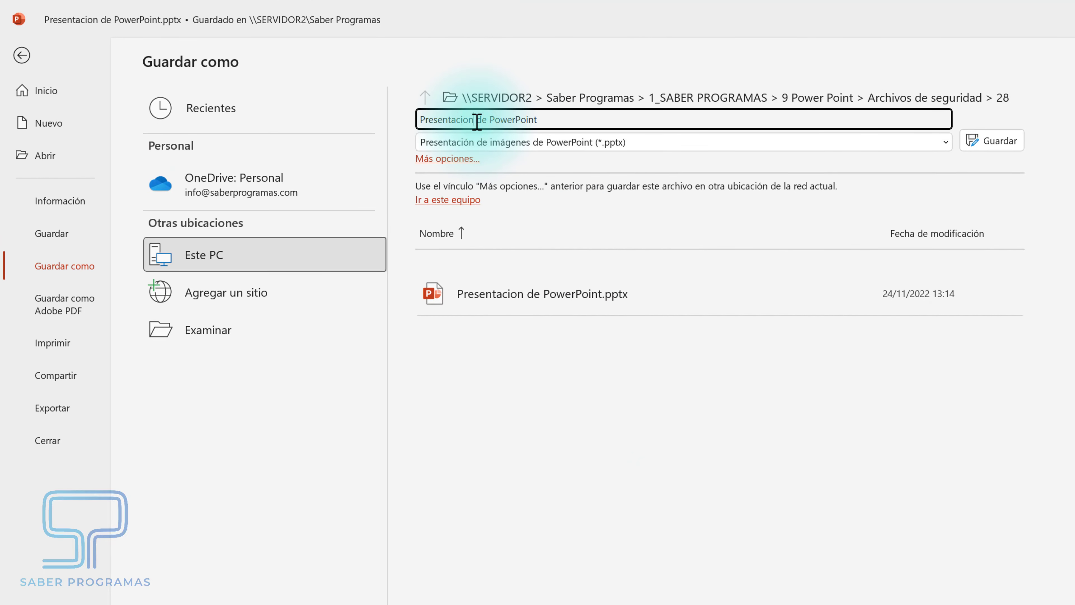
type("de imagenes")
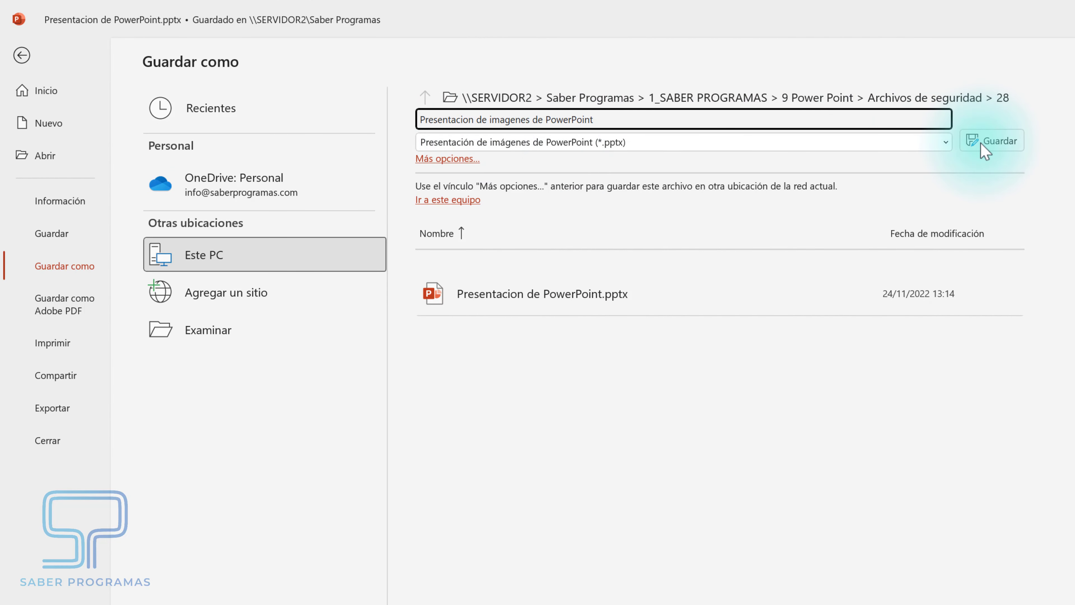
left_click(980, 142)
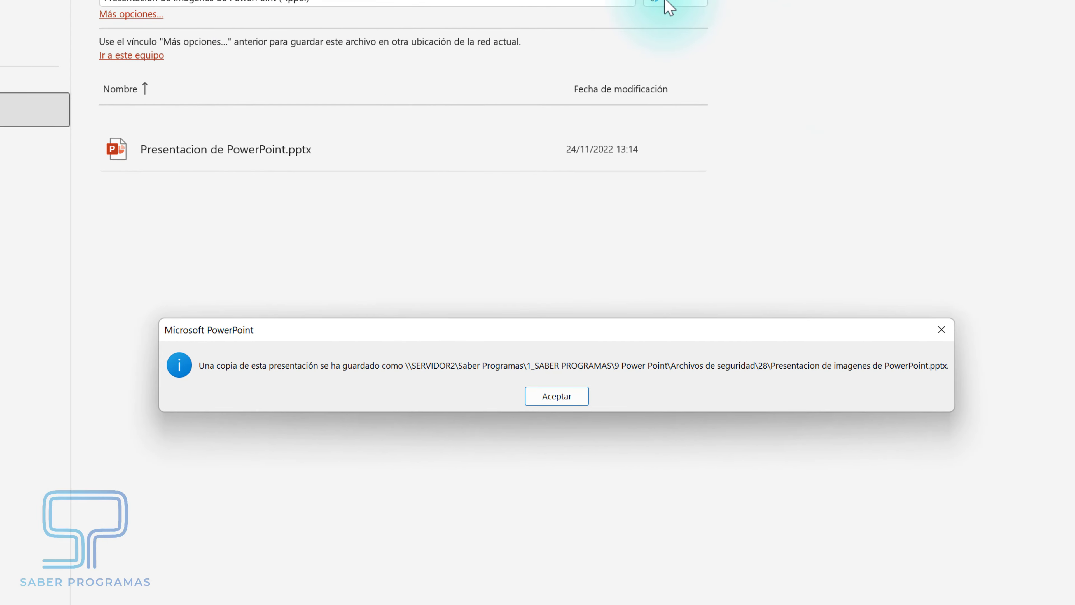
left_click(565, 399)
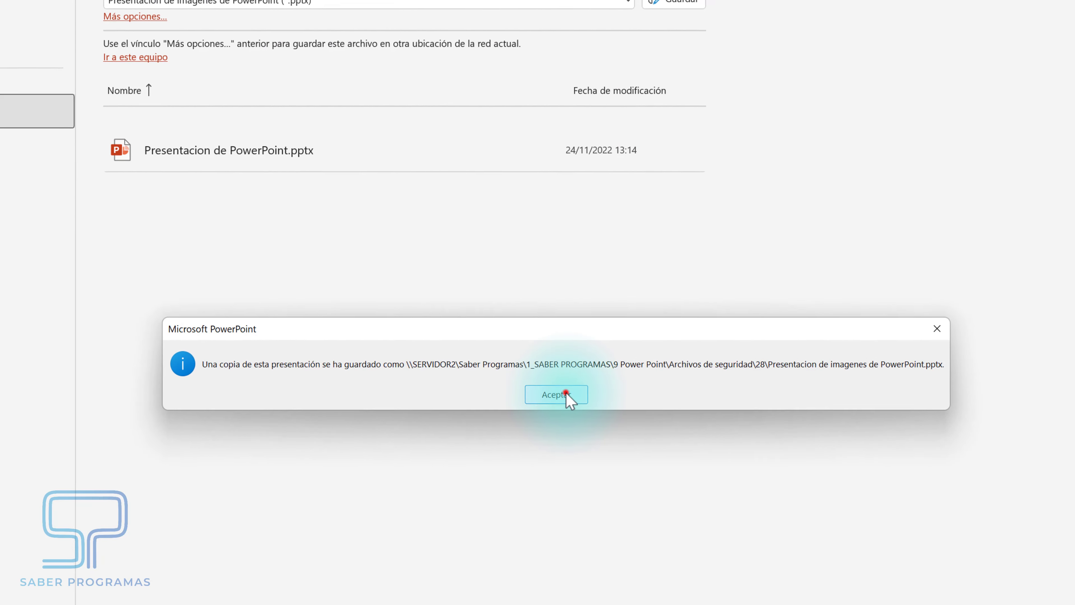
left_click(493, 271)
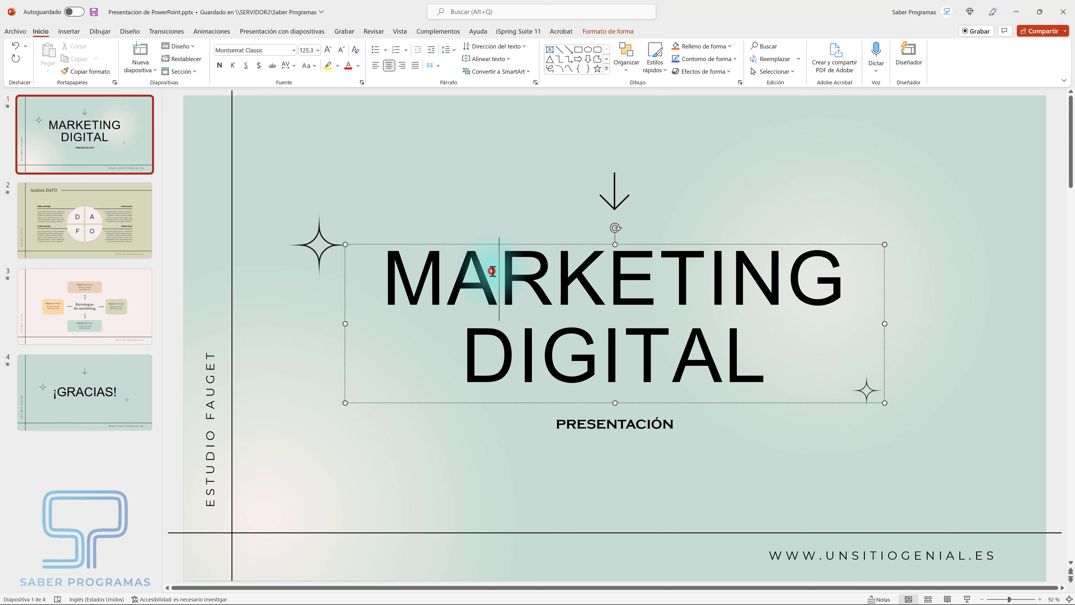
left_click(464, 268)
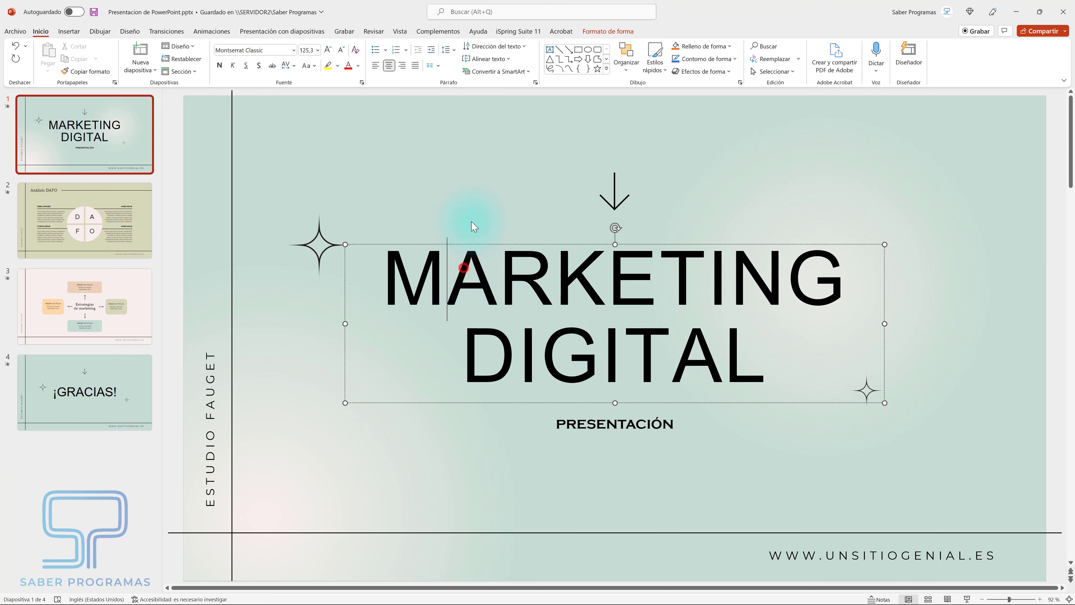
left_click(471, 210)
mouse_move(467, 595)
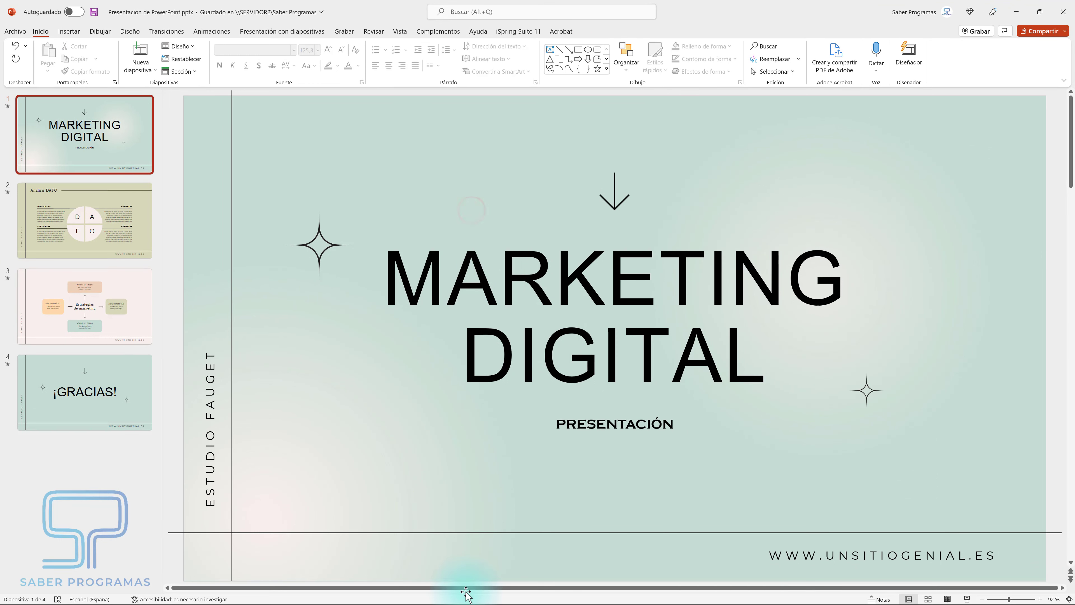
Open Presentacion de imagenes de PowerPoint.pptx from folder 28 in File Explorer.
left_click(503, 593)
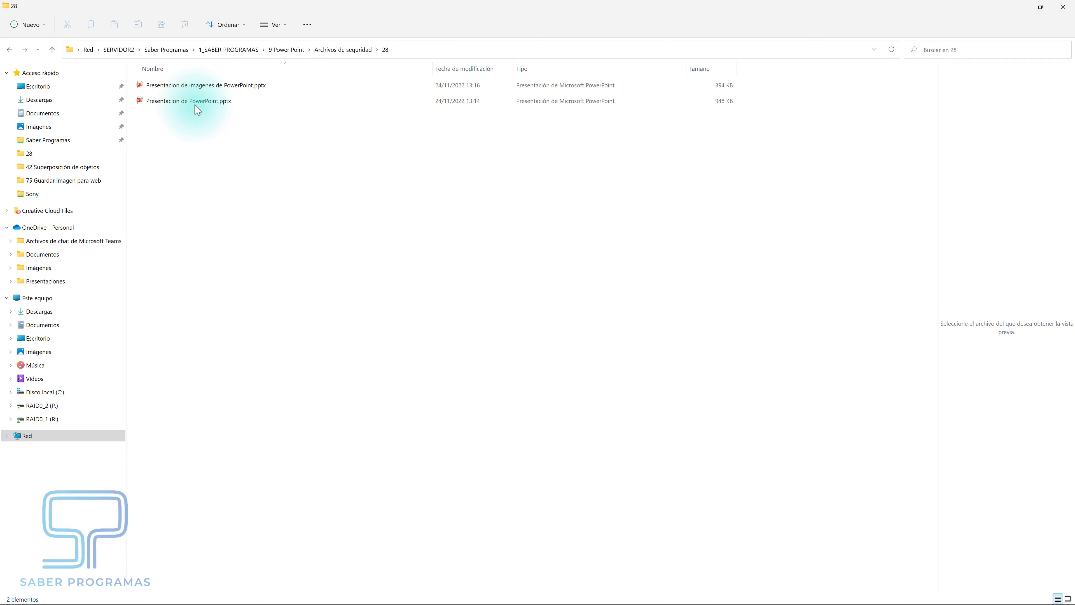
mouse_move(189, 101)
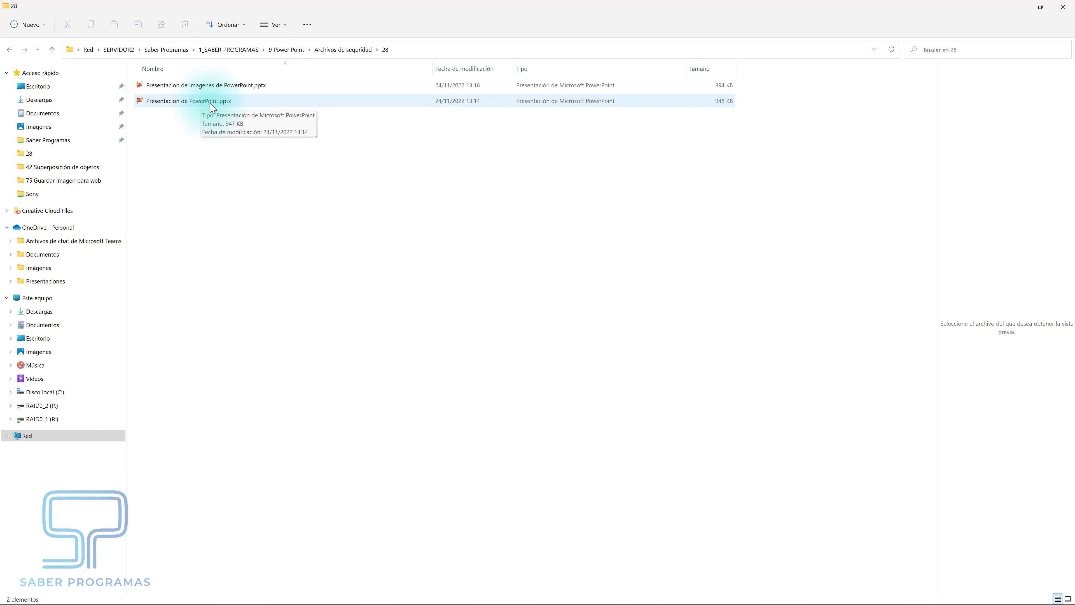
double_click(205, 86)
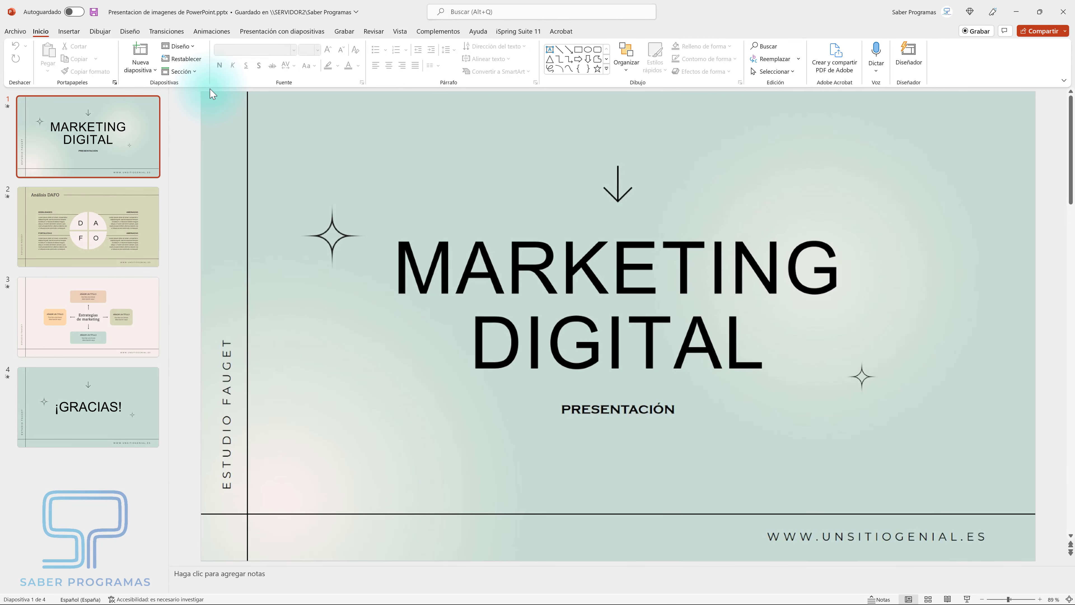
Select the slide to confirm it is one flat picture, then close the image-only copy.
left_click(259, 146)
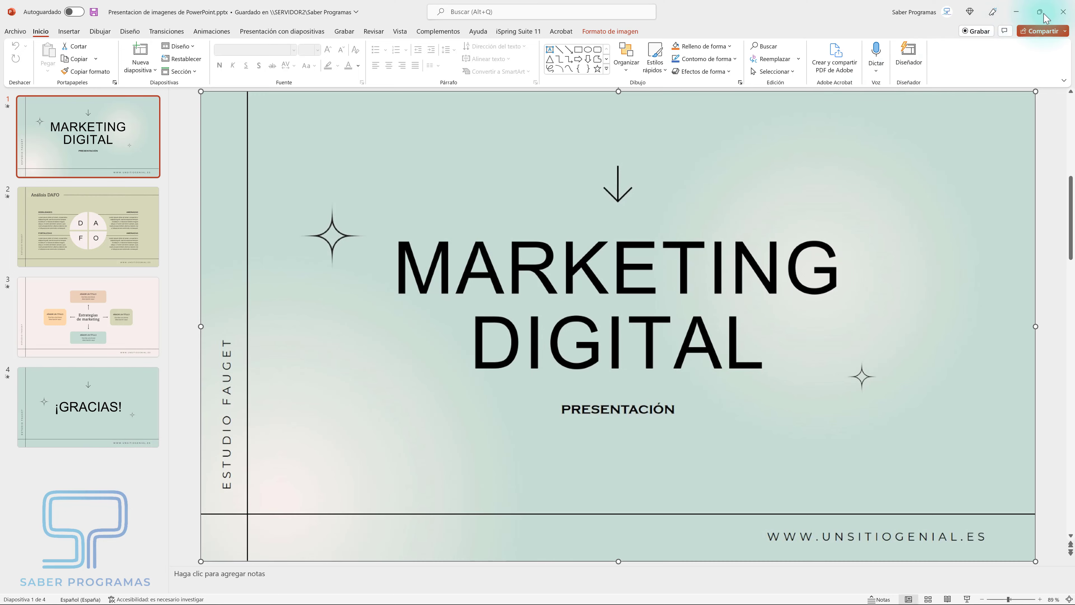
left_click(1062, 12)
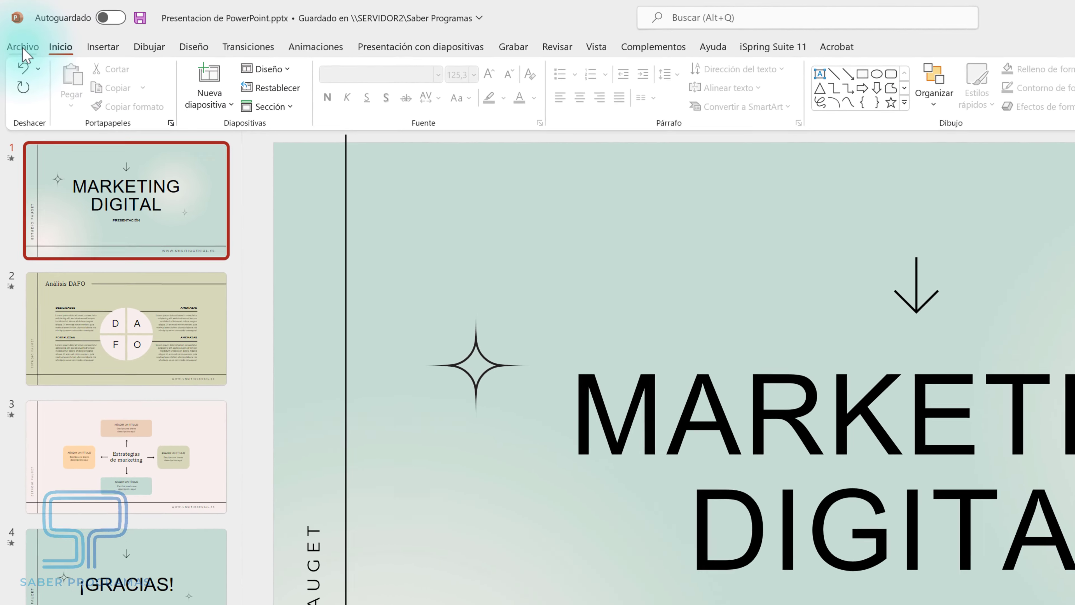
Save a copy of the deck as PDF (*.pdf) named 'PDF' in folder 28.
left_click(22, 48)
left_click(48, 266)
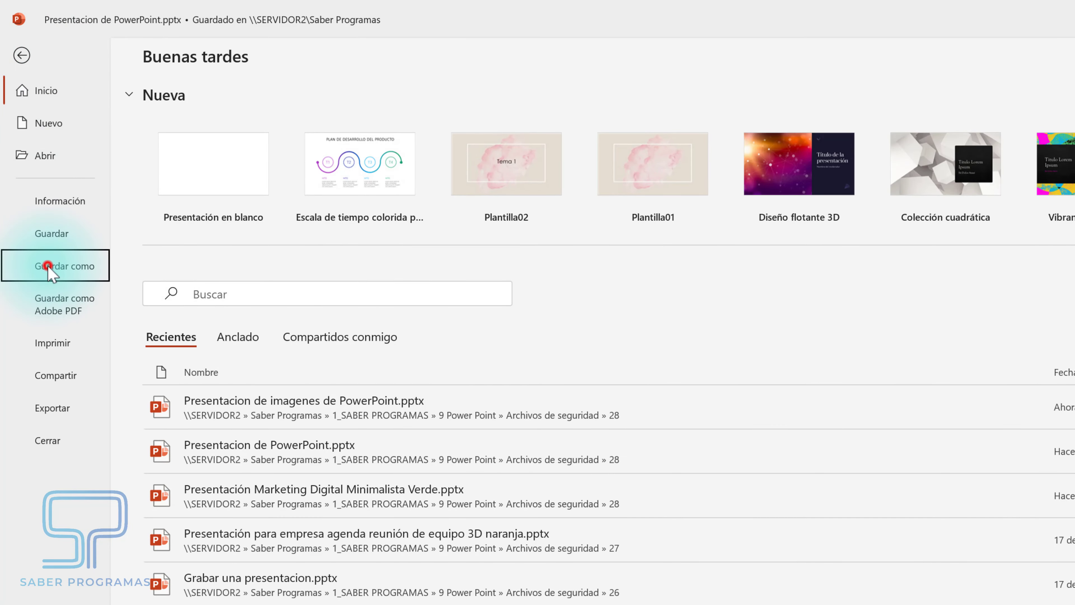
left_click(440, 146)
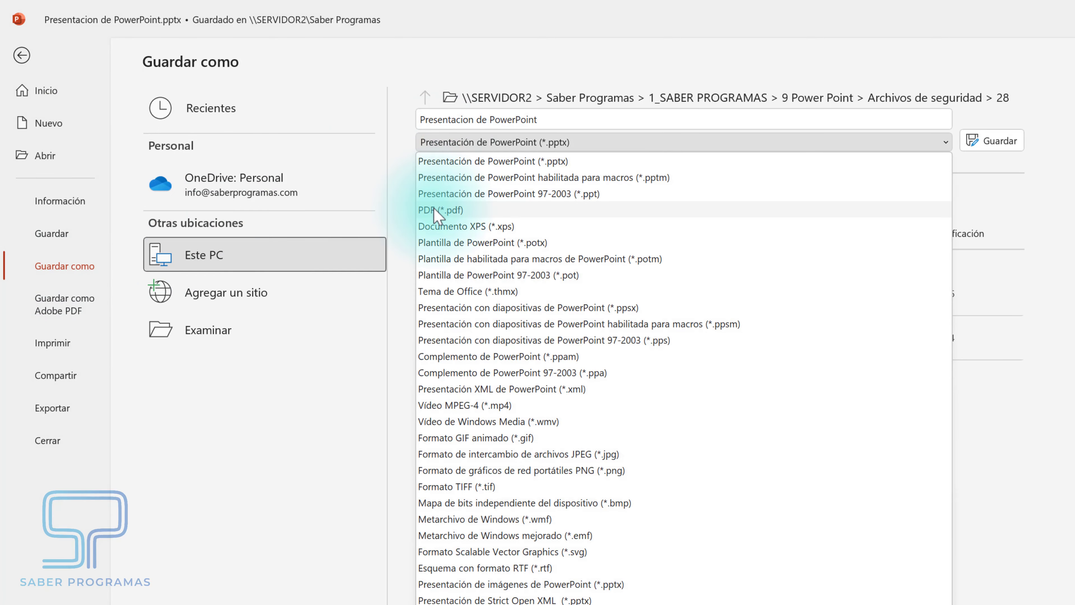
left_click(434, 209)
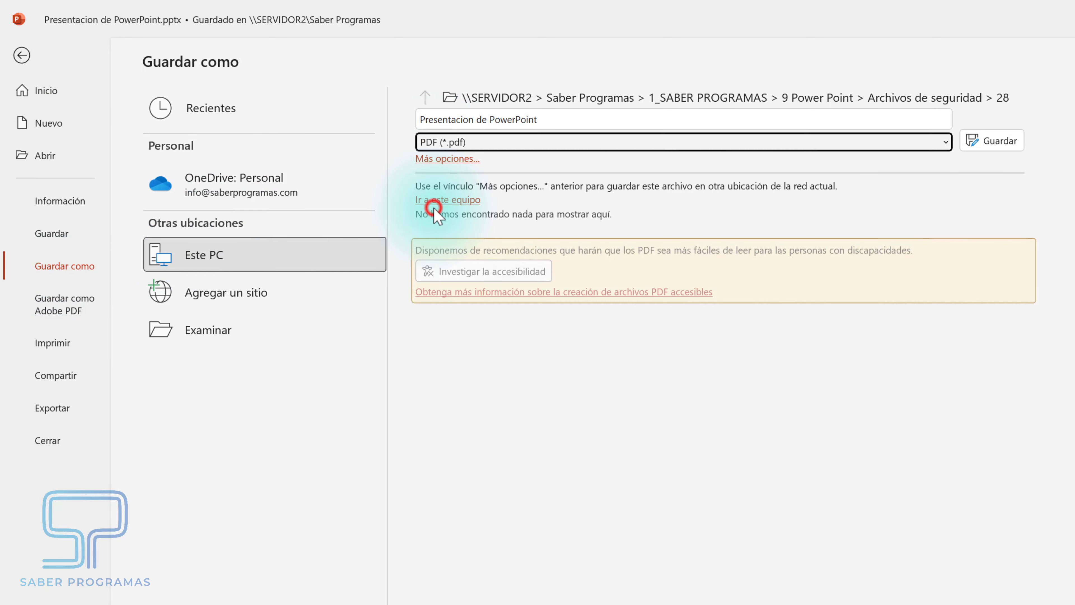
left_click(457, 120)
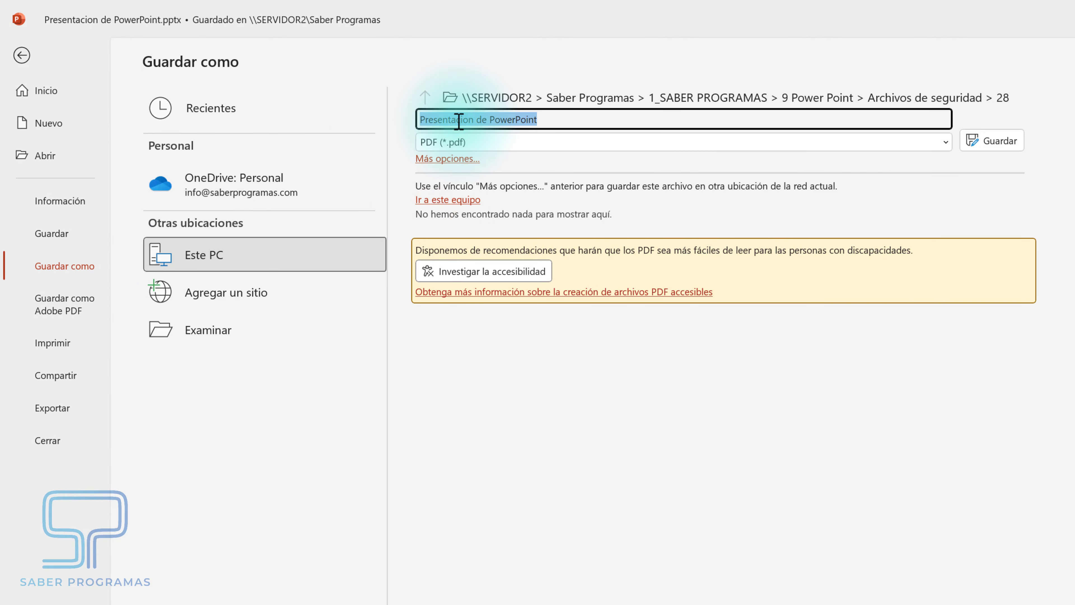
type("PDF")
left_click(1000, 140)
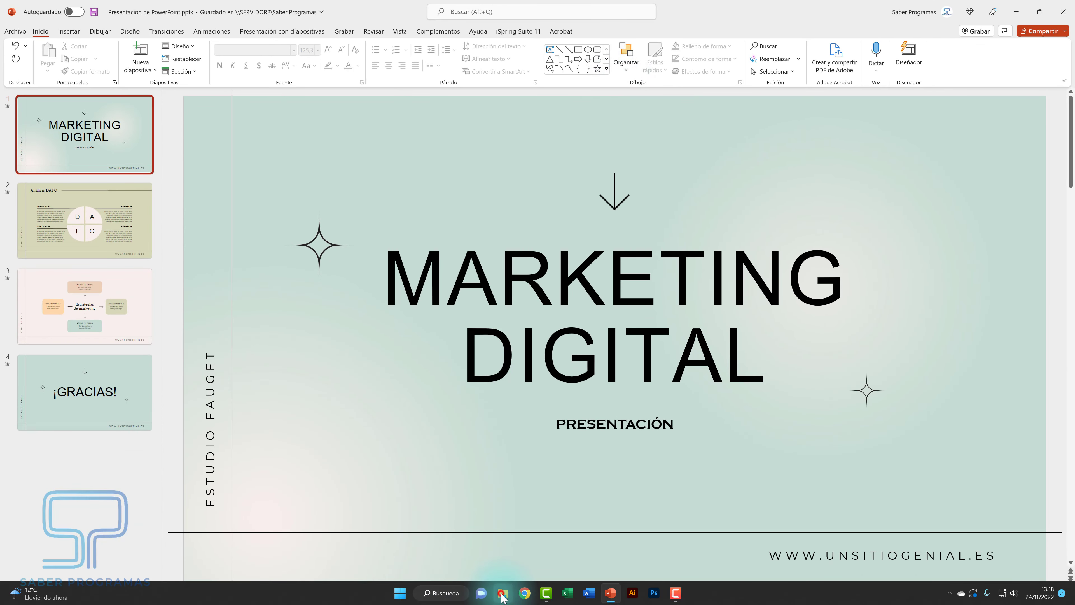
Bring up File Explorer on folder 28 to see the new PDF.pdf.
left_click(502, 595)
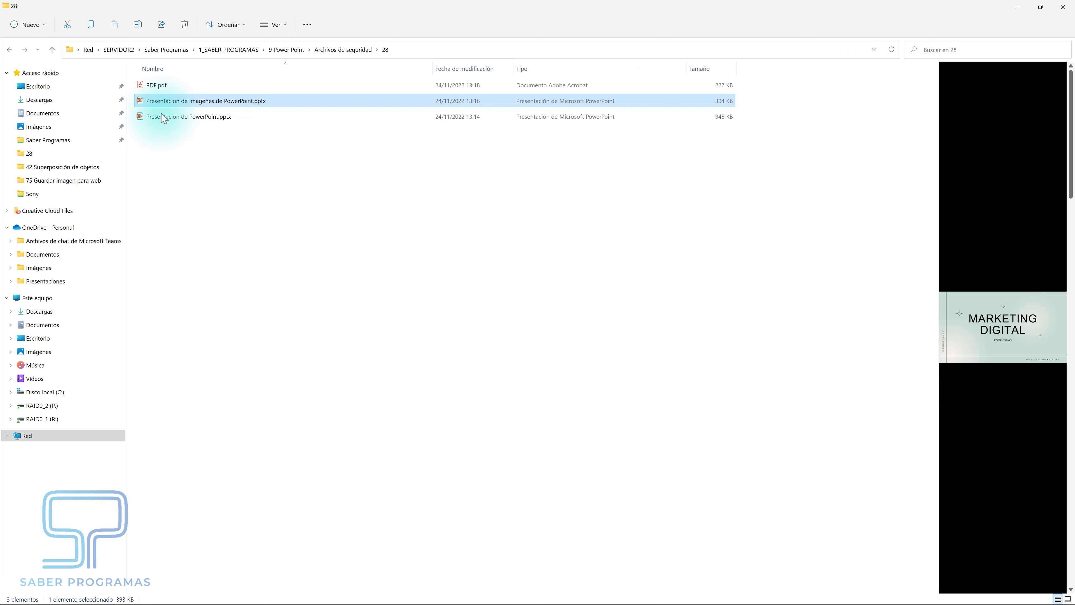
double_click(176, 86)
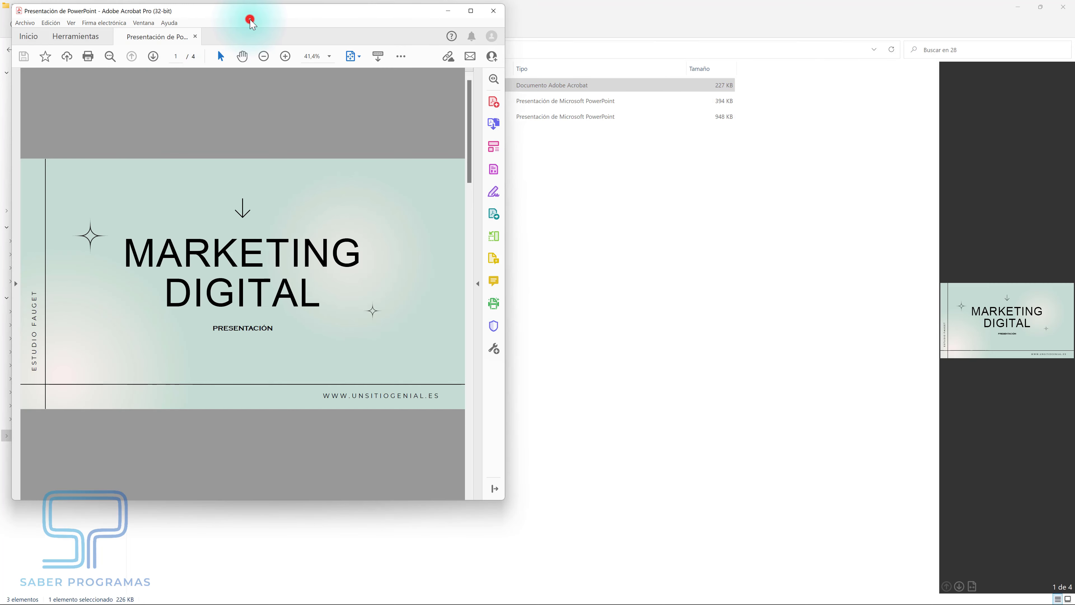
double_click(250, 12)
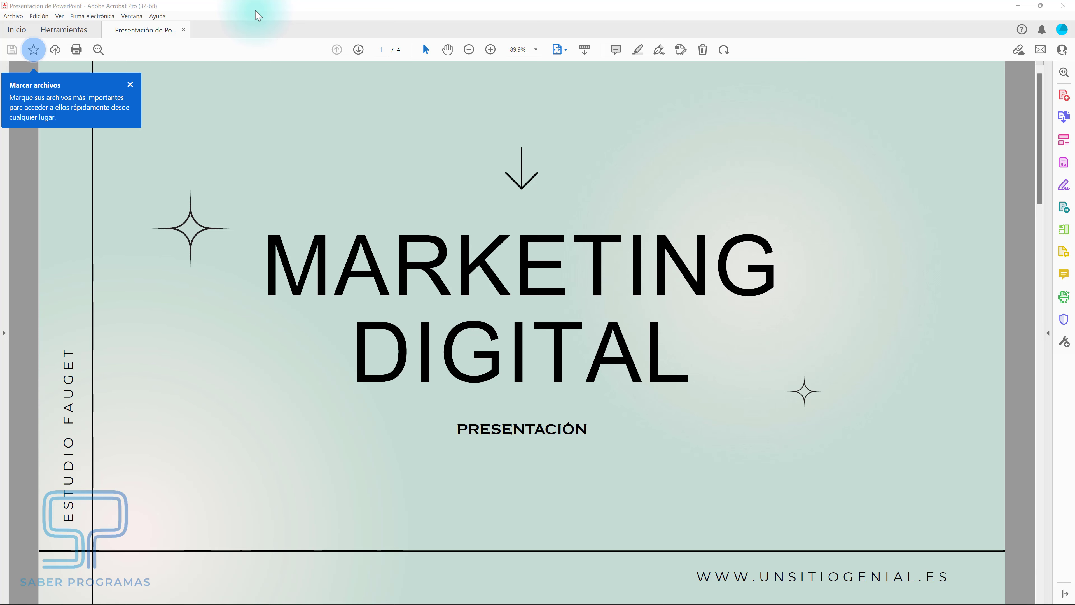
mouse_move(273, 262)
left_mouse_down()
mouse_move(772, 270)
mouse_move(727, 357)
left_mouse_up()
left_click(747, 345)
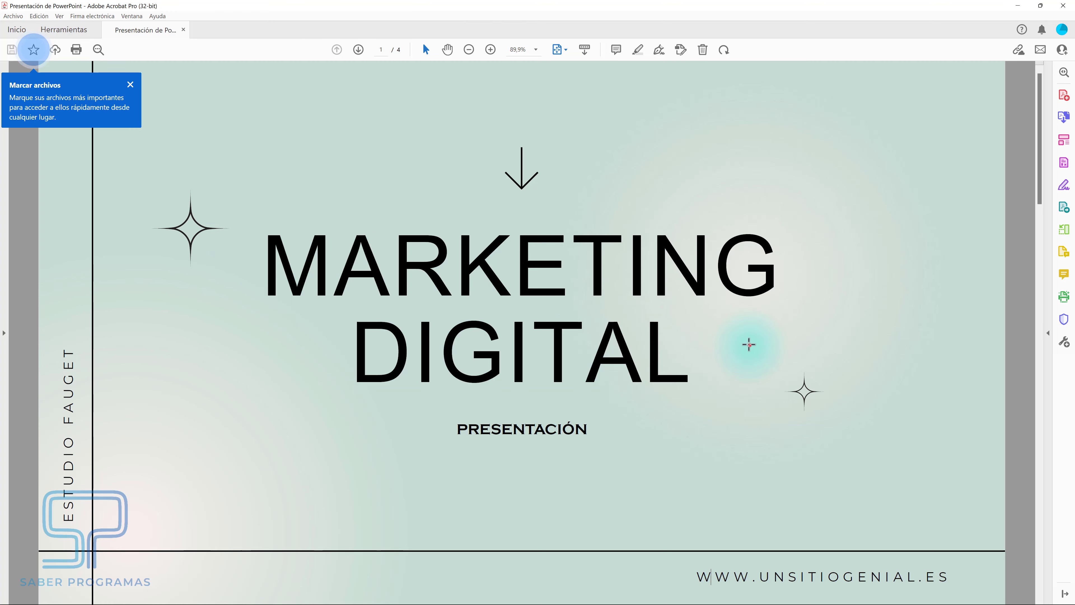
left_click(502, 360)
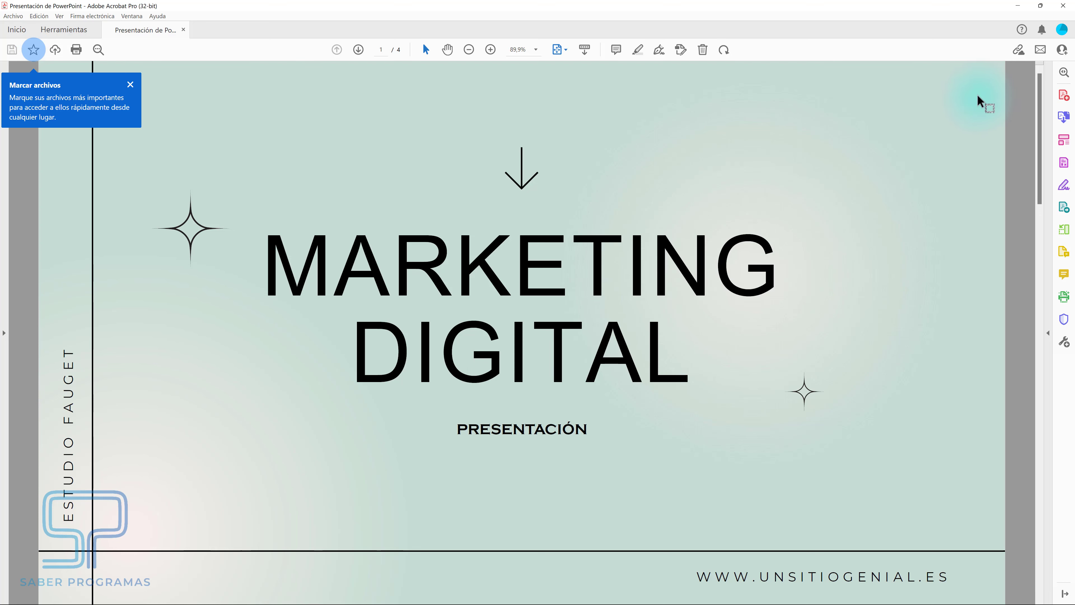
left_click(1066, 5)
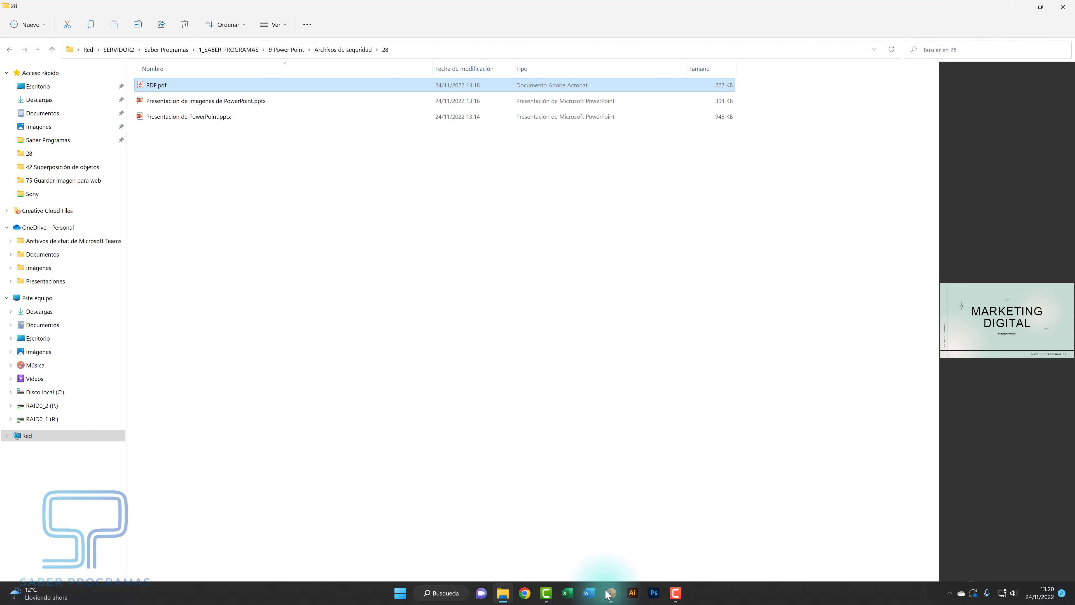
Return to the Presentacion de PowerPoint.pptx window in PowerPoint from the taskbar.
left_click(609, 600)
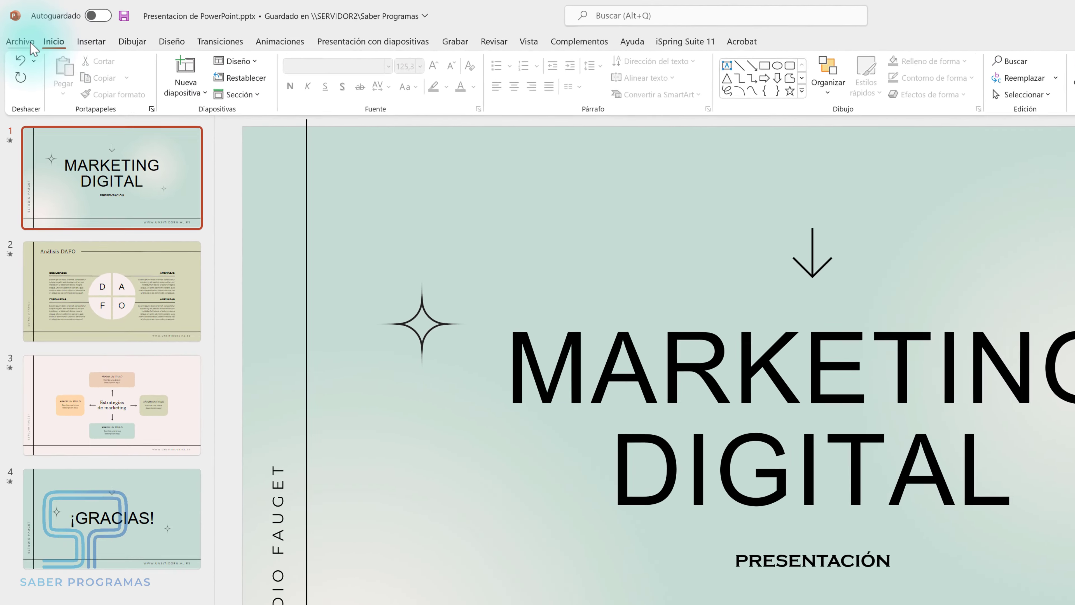
Save the deck as .ppsx named 'Presentacion con diapositivas de PowerPoint' in folder 28.
left_click(30, 42)
left_click(60, 253)
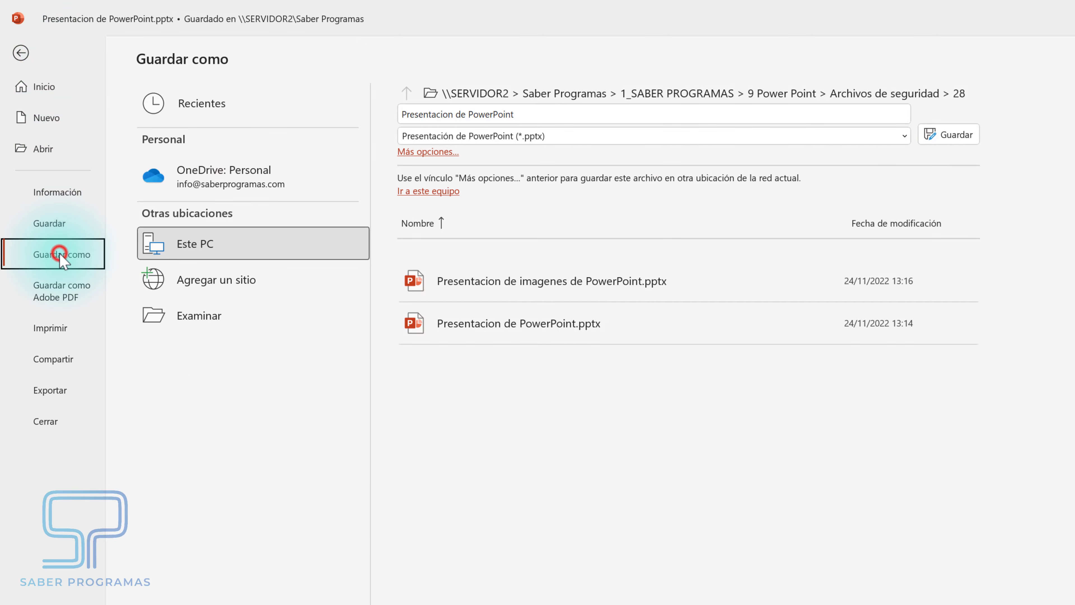
left_click(448, 137)
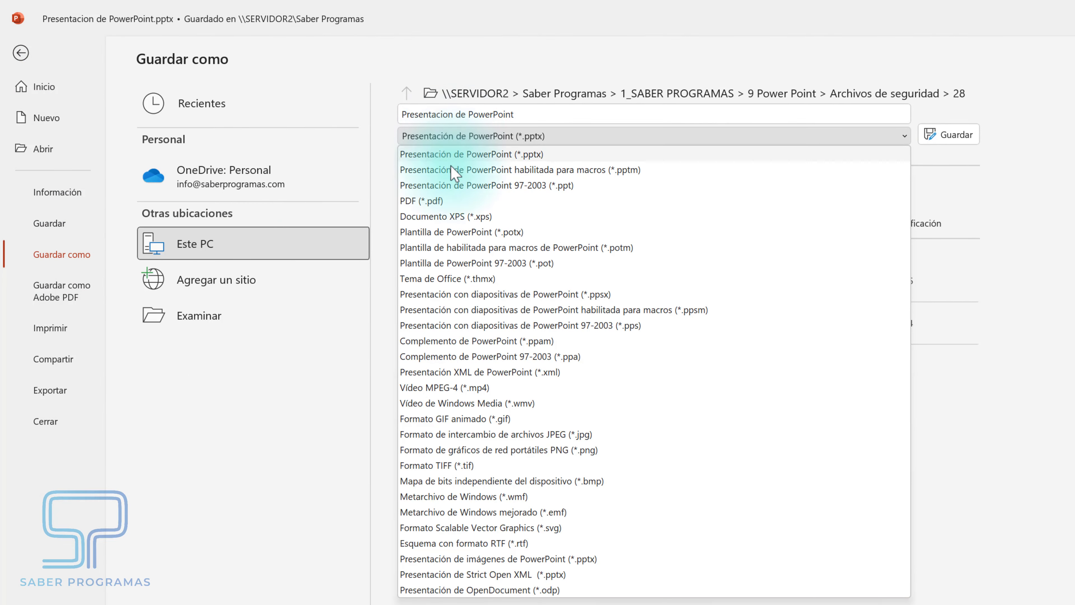
left_click(471, 294)
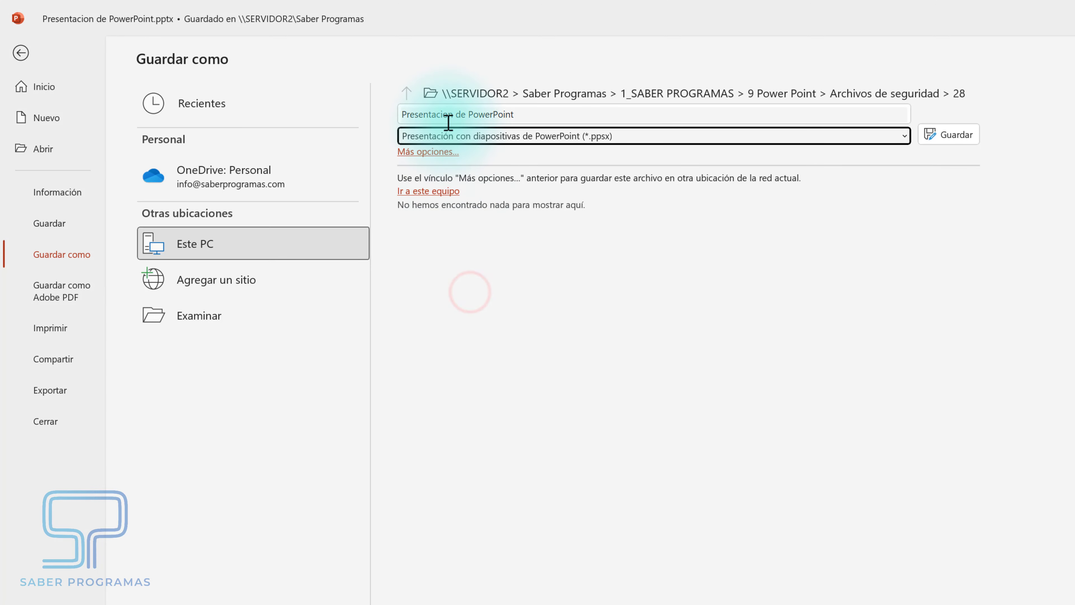
left_click(455, 114)
left_click(455, 114)
type("con diapositivas")
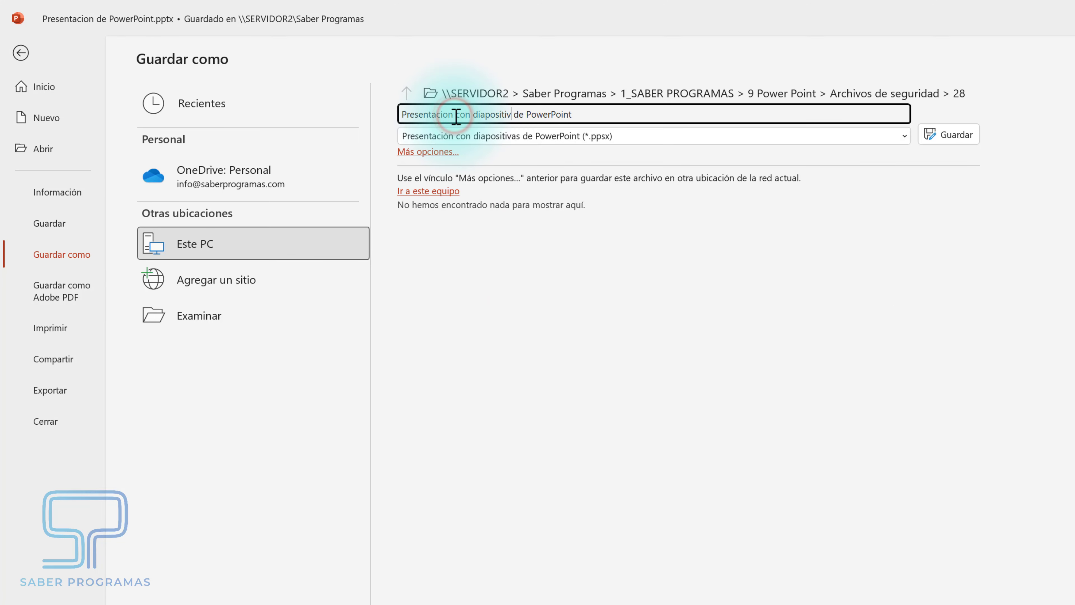
left_click(958, 139)
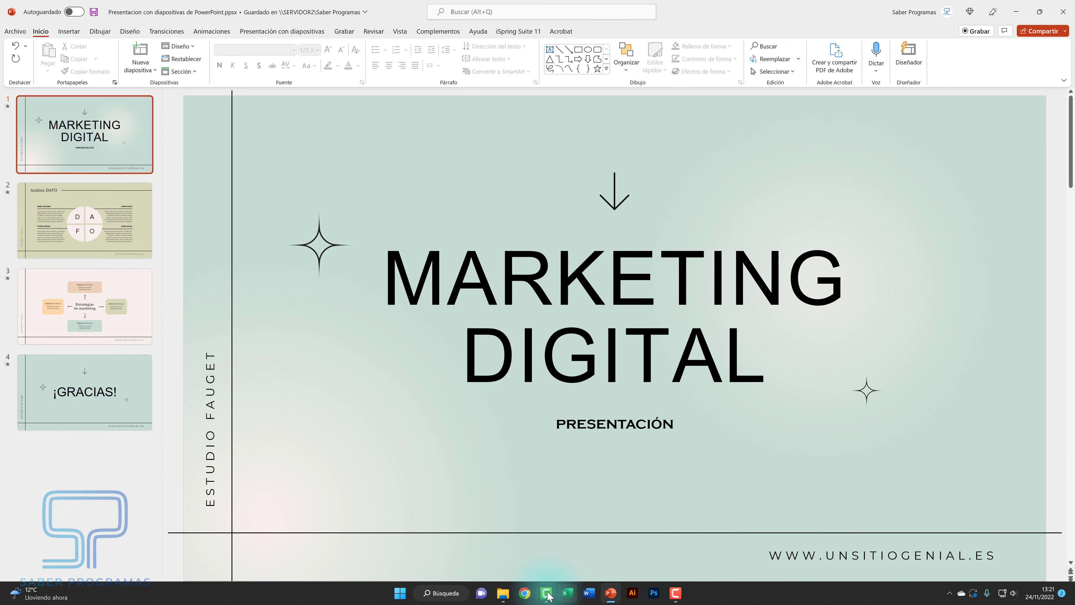
Launch the .ppsx from folder 28, advance through to ¡GRACIAS!, then exit the show.
left_click(503, 593)
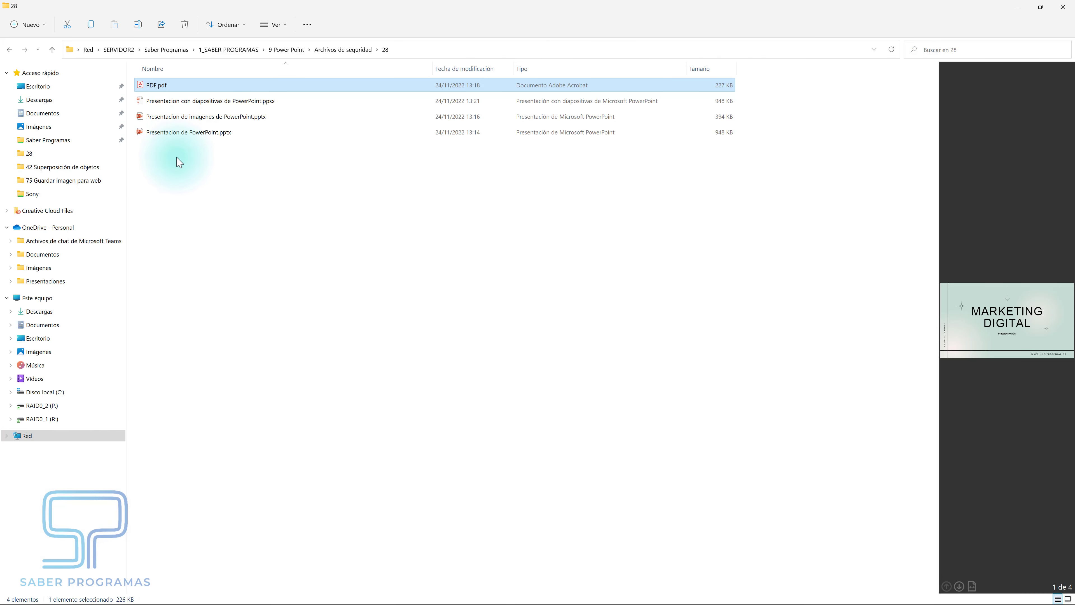
double_click(164, 102)
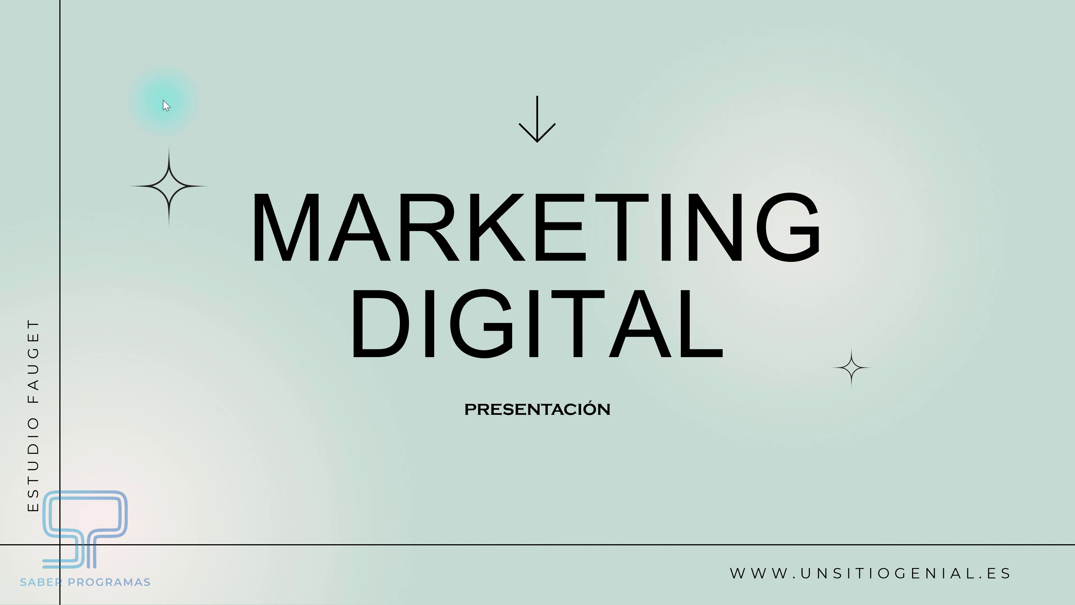
left_click(163, 100)
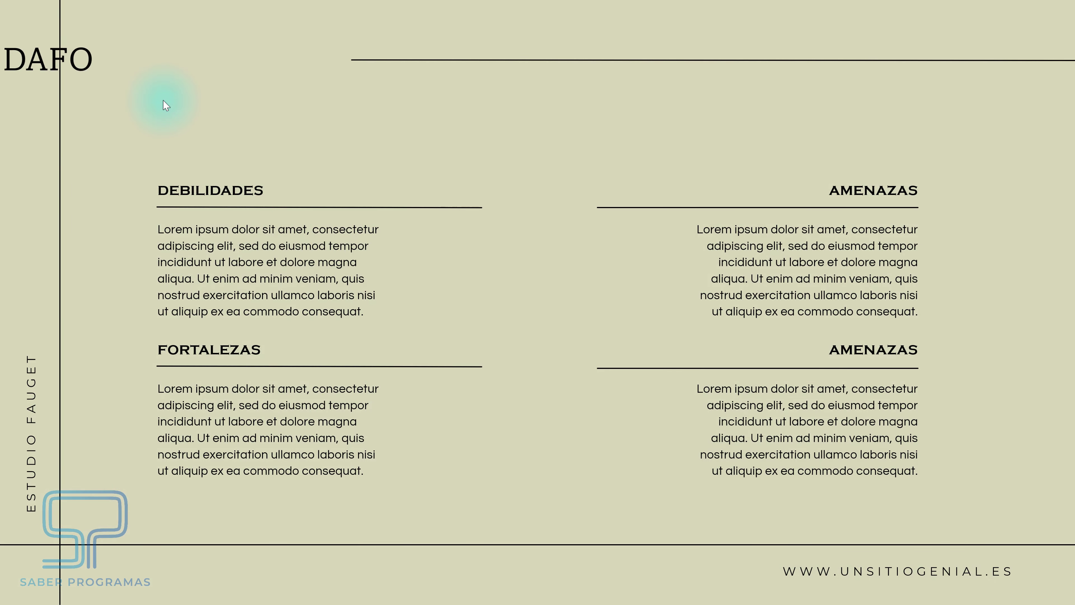
left_click(164, 100)
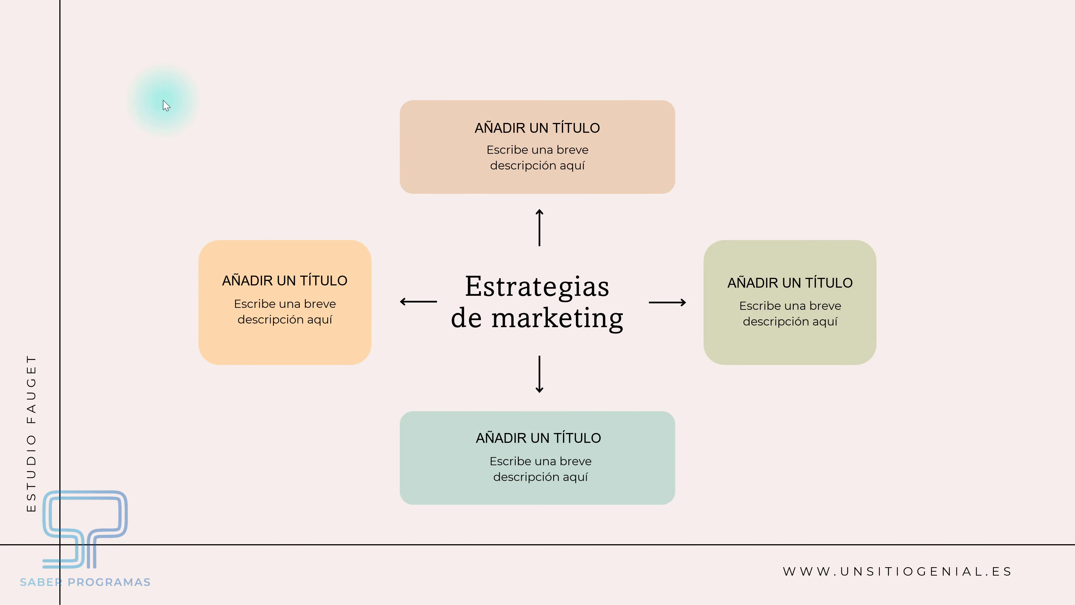
left_click(164, 101)
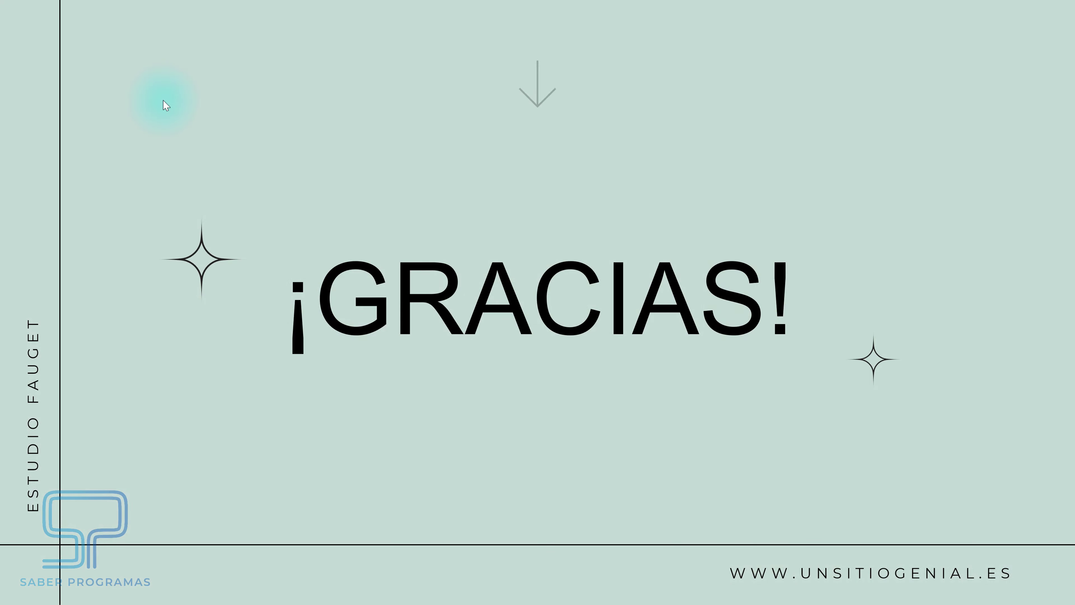
left_click(163, 100)
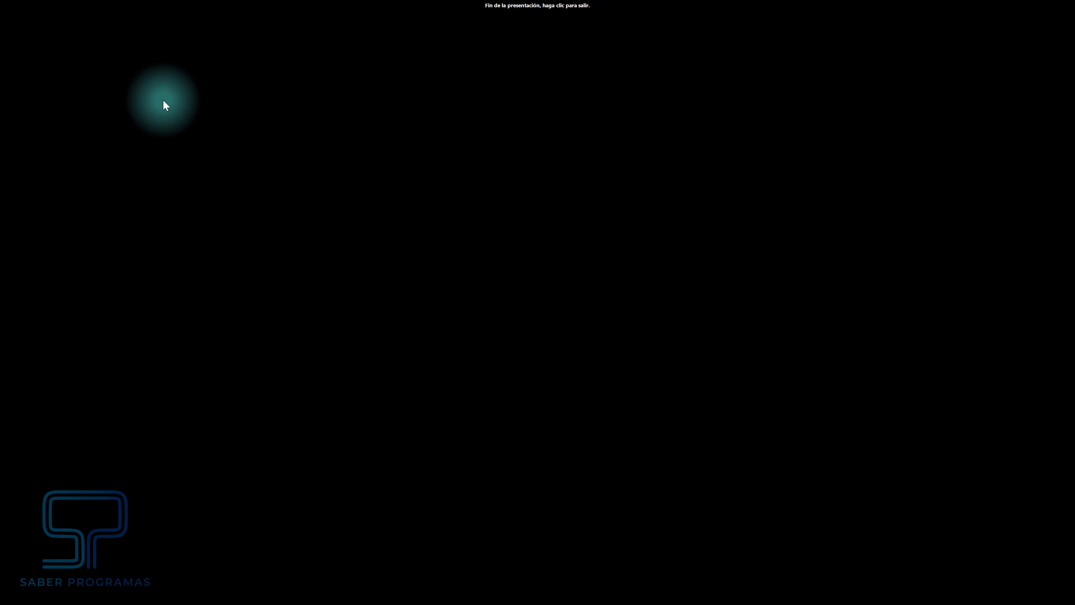
left_click(164, 104)
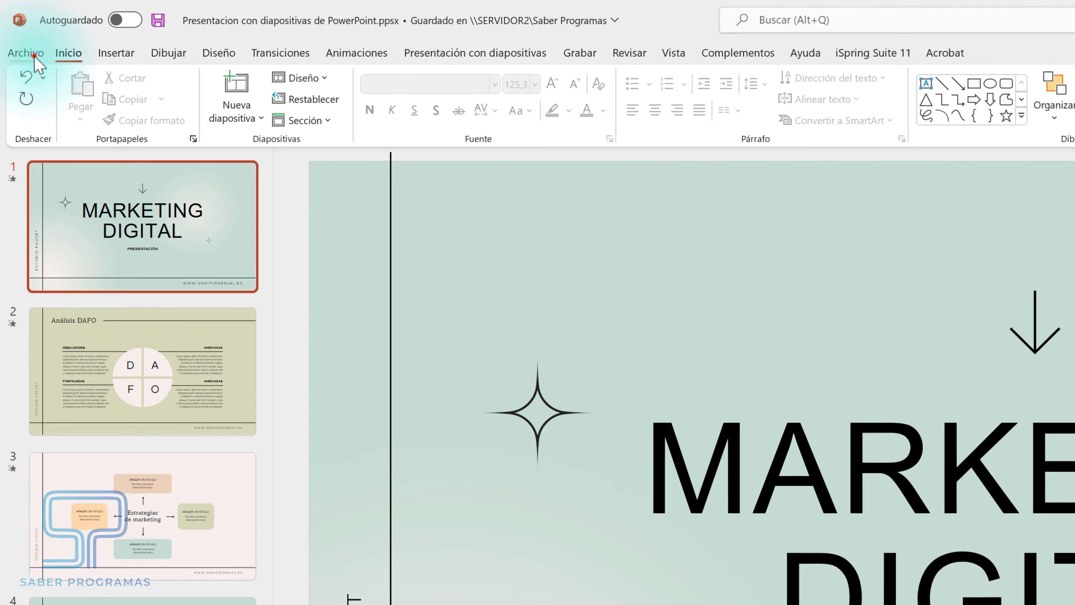
Save a copy as JPEG (*.jpg) named JPEG, exporting only the current title slide.
left_click(15, 31)
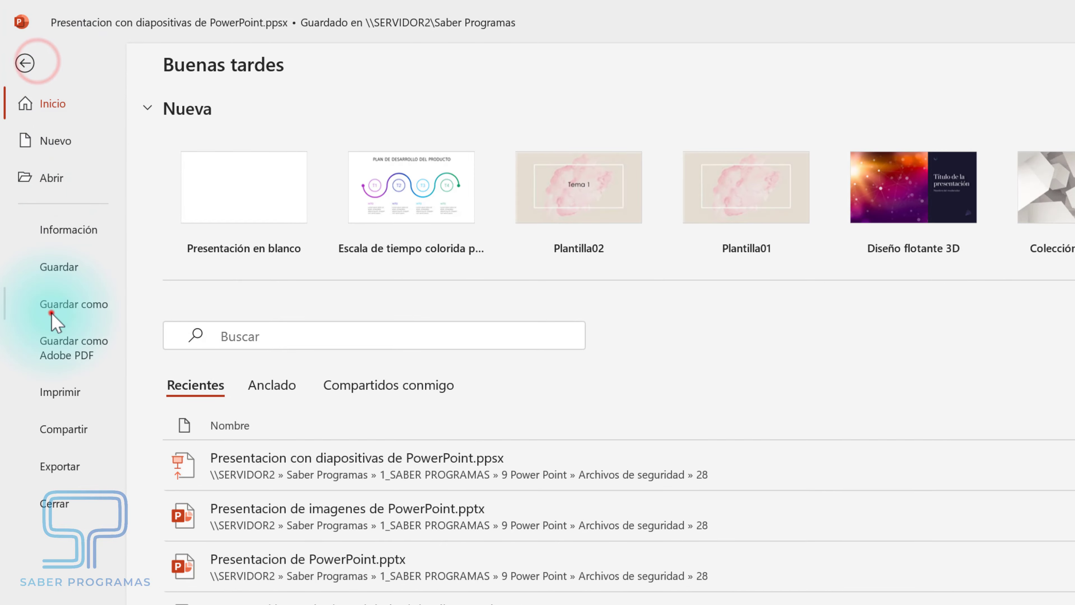
left_click(64, 304)
left_click(616, 162)
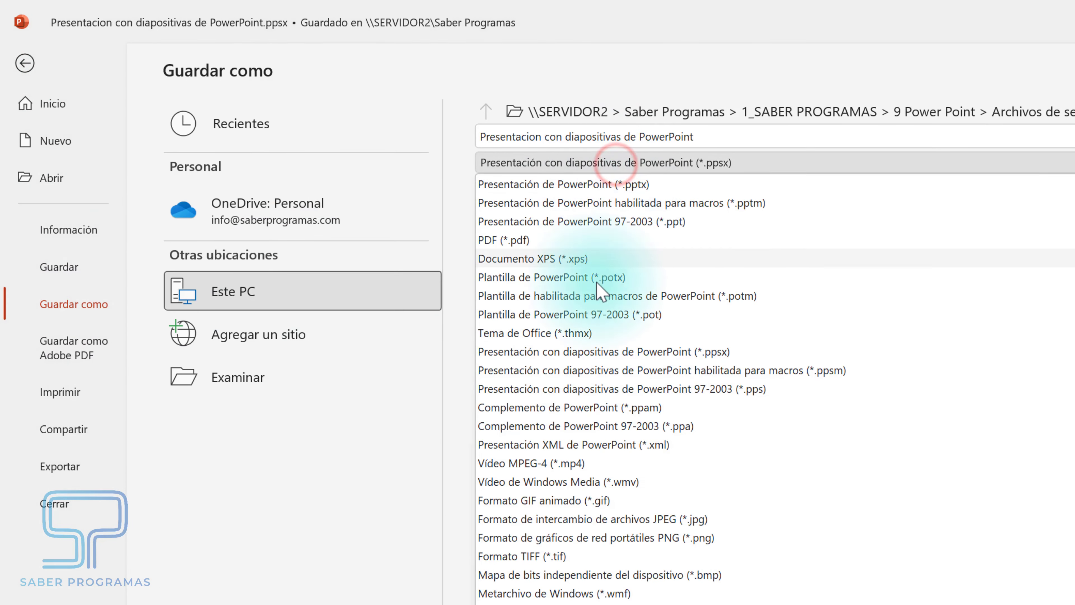
left_click(599, 520)
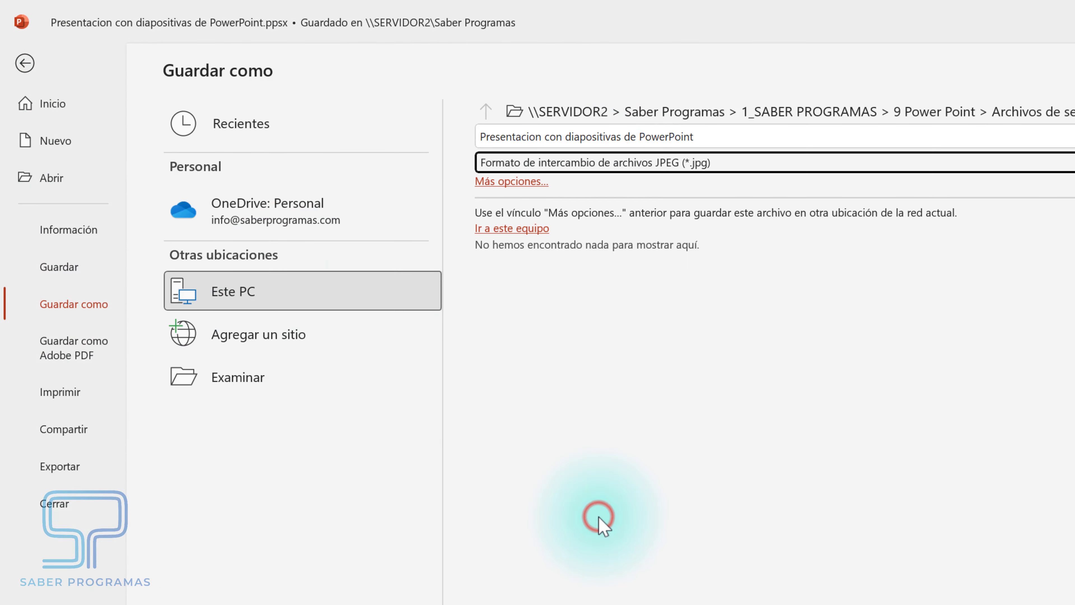
left_click(651, 137)
type("JPEG")
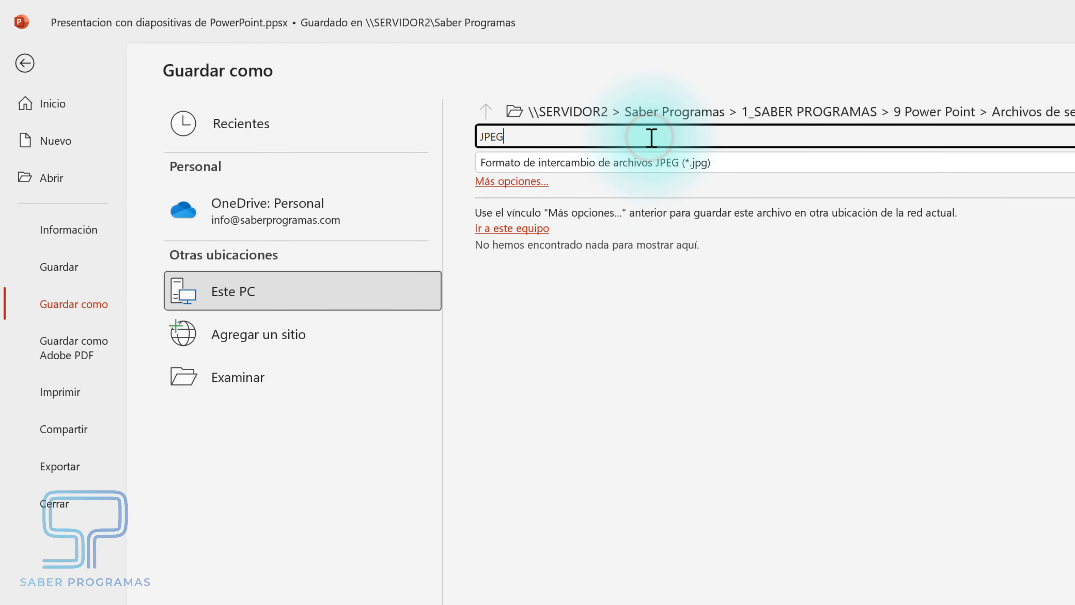
left_click(611, 90)
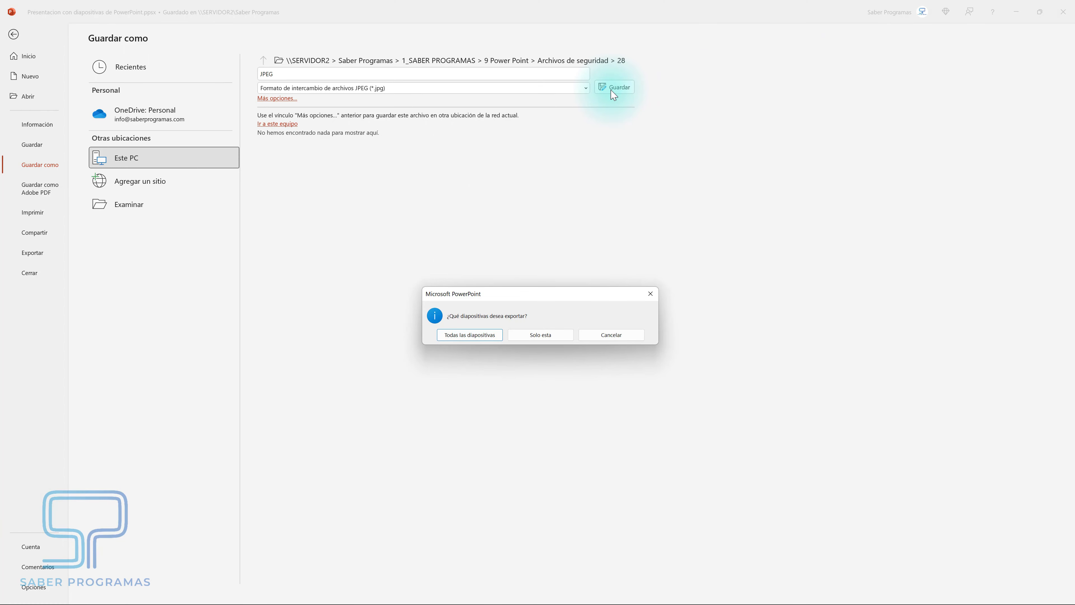
left_click(539, 333)
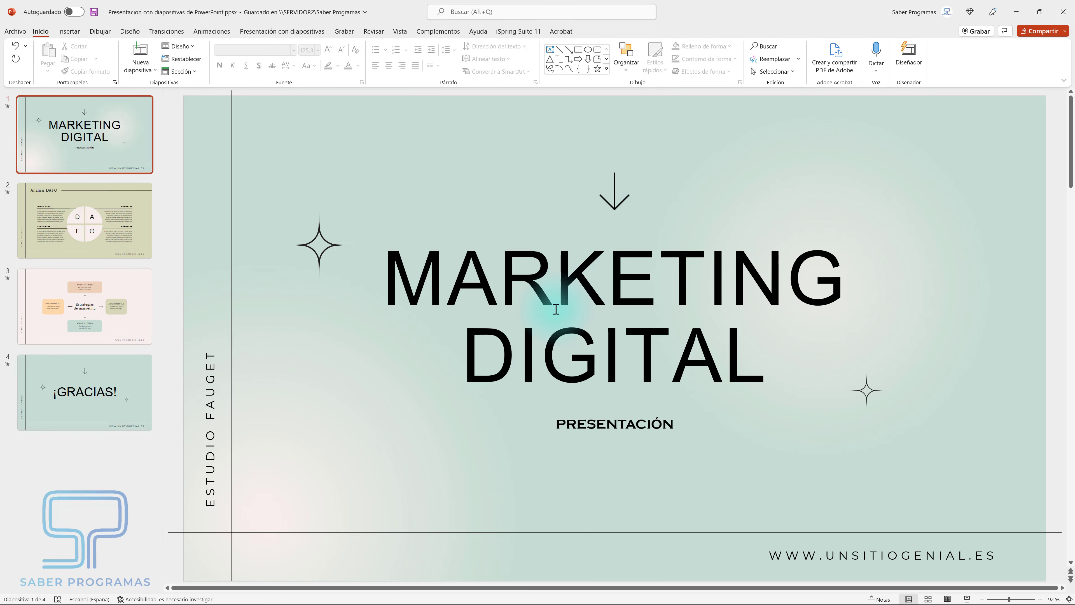
left_click(508, 597)
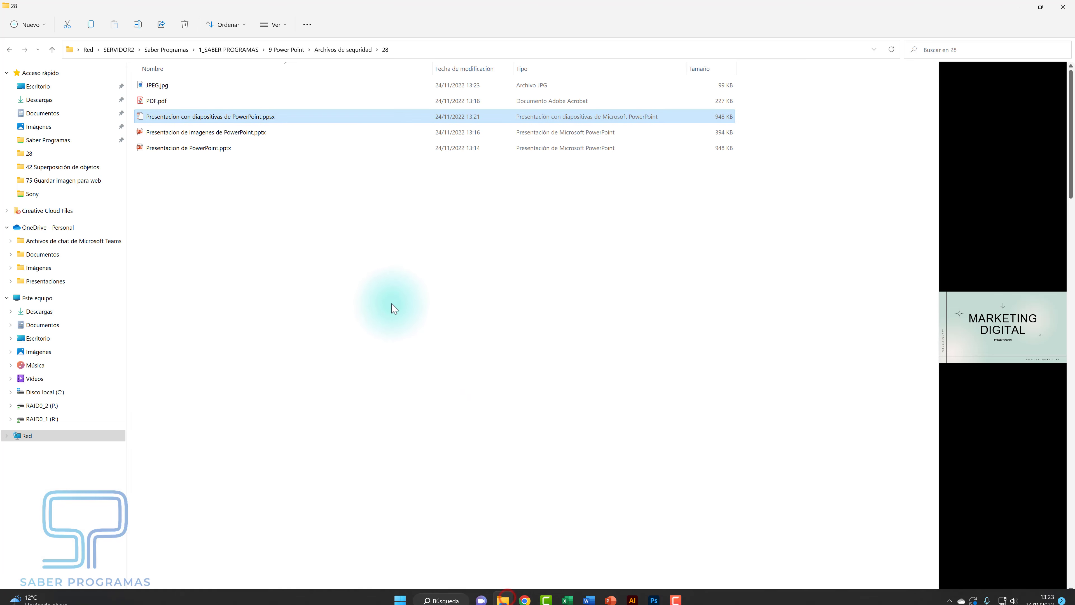
left_click(160, 84)
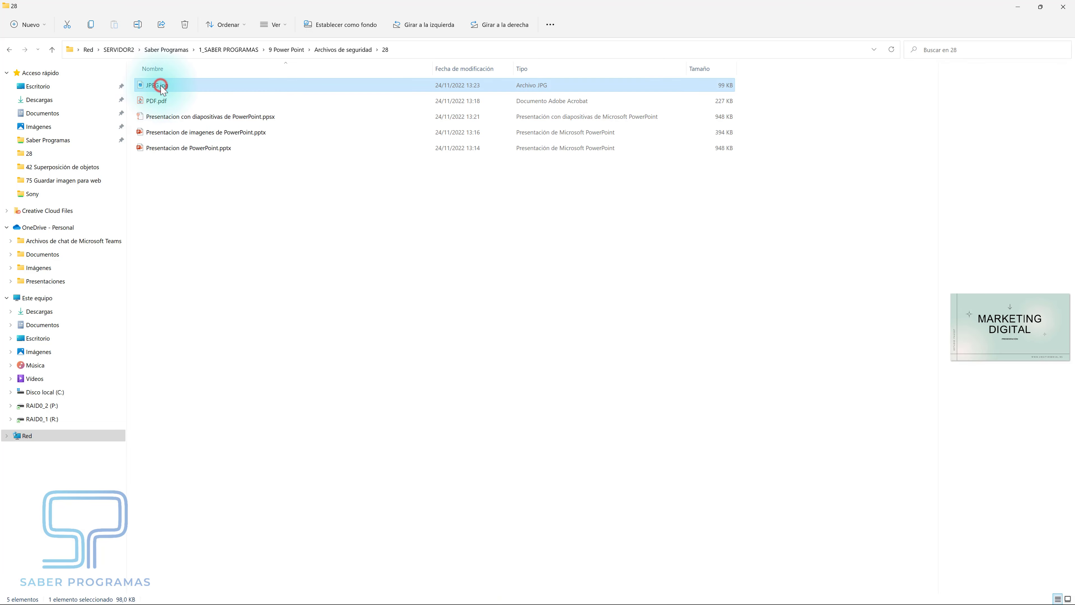
double_click(161, 85)
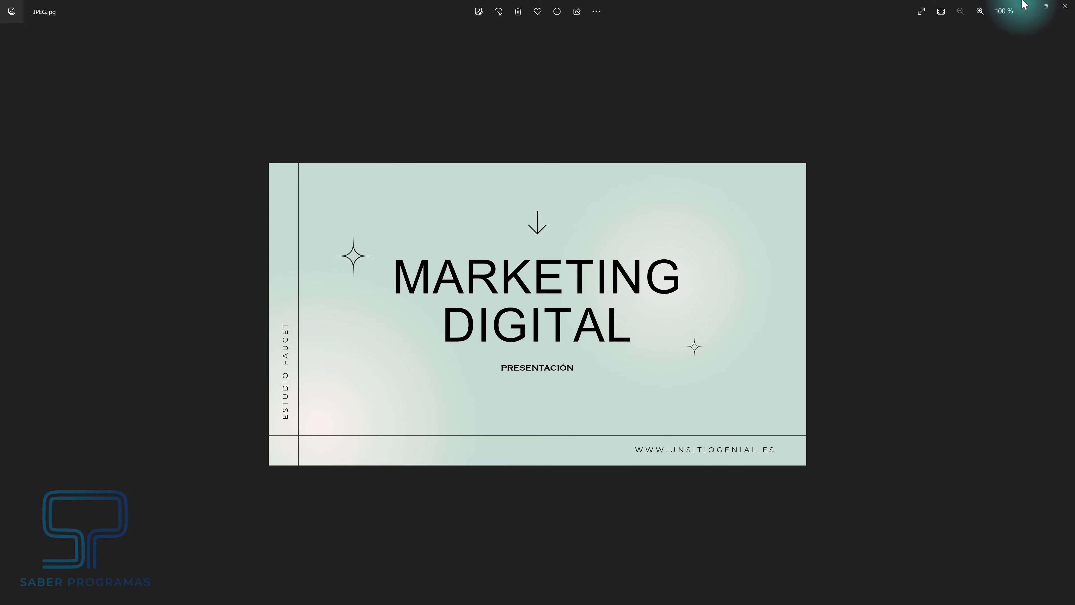
left_click(1064, 7)
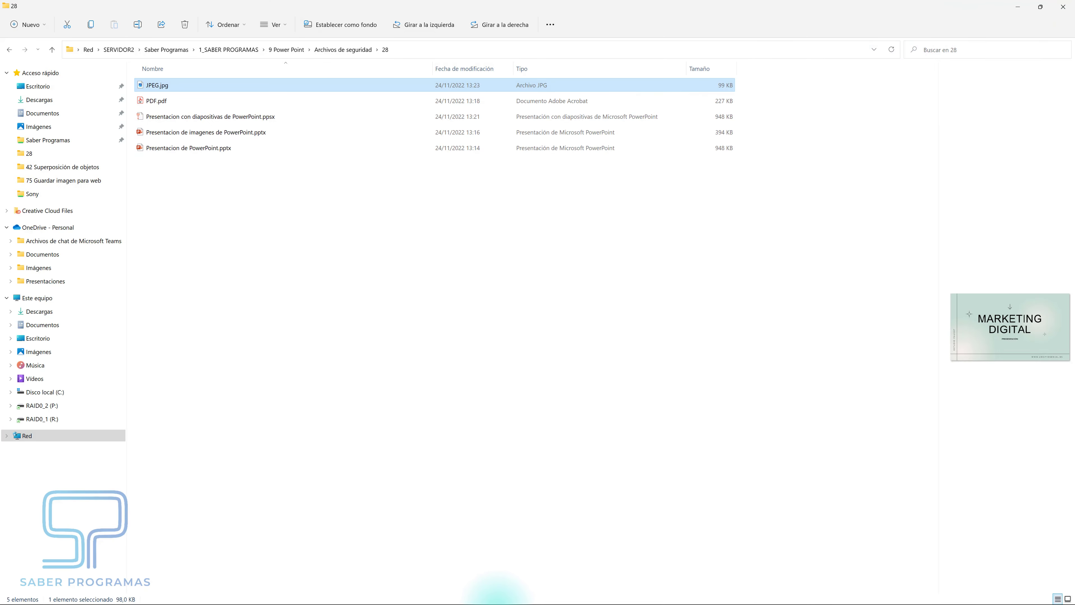
left_click(611, 593)
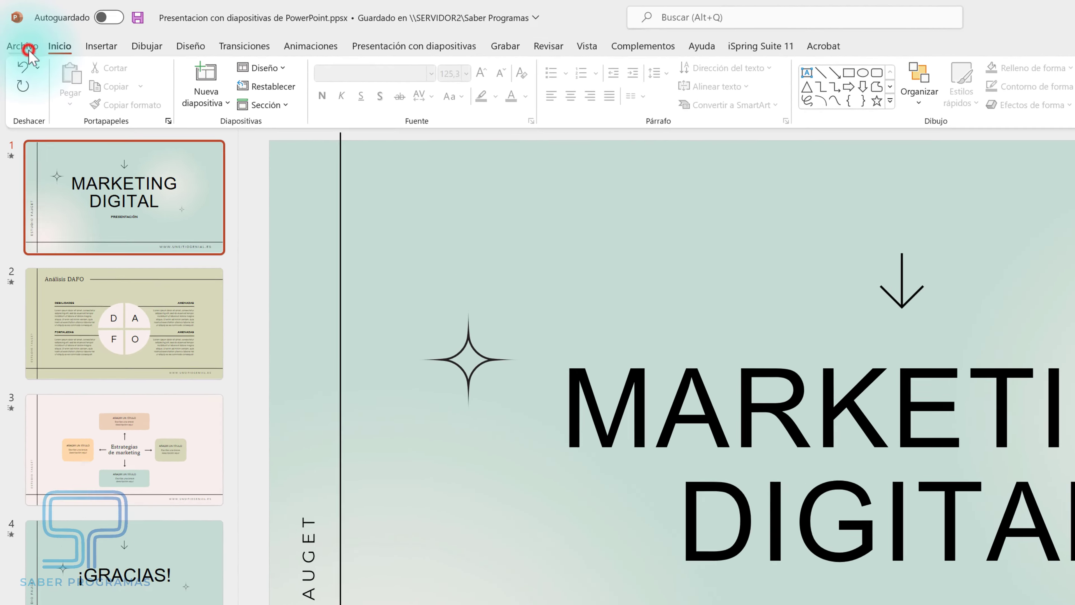
Save a copy of the deck as a Vídeo MPEG-4 (*.mp4) file named MP4.
left_click(15, 31)
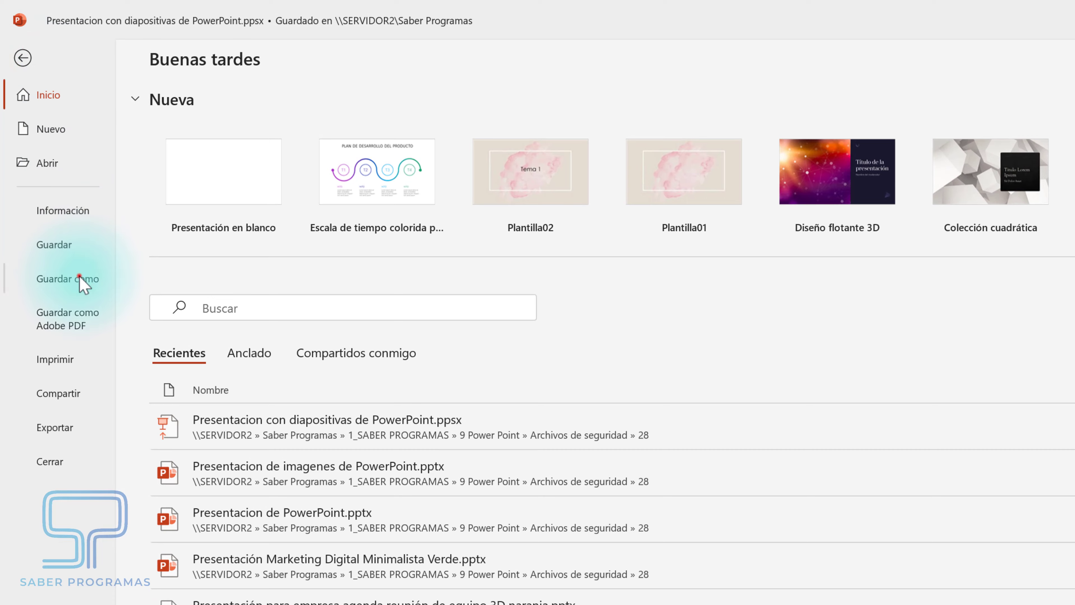
left_click(85, 278)
left_click(541, 152)
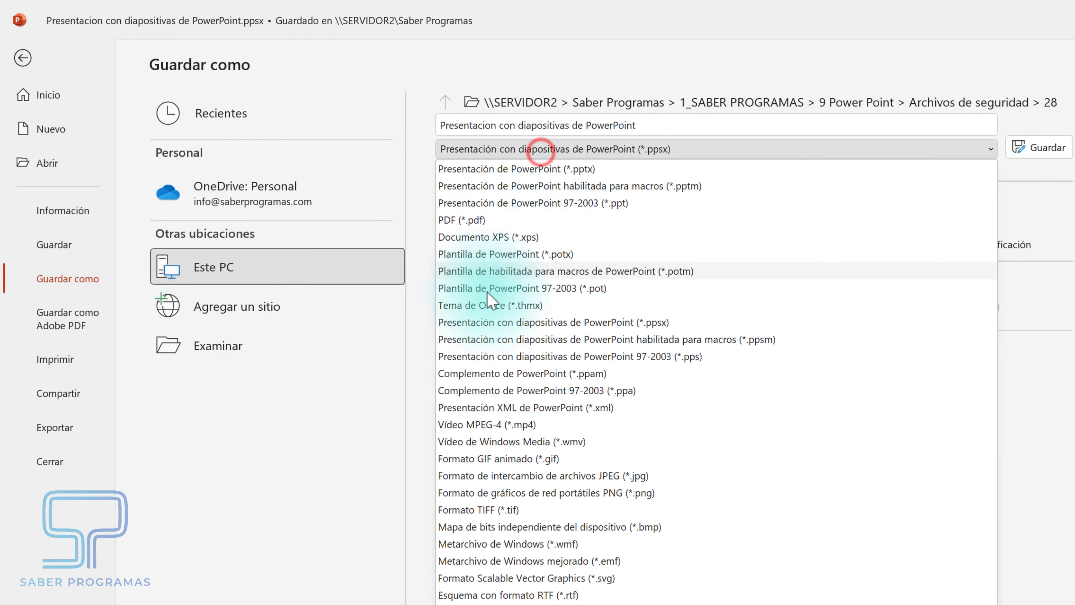
left_click(498, 426)
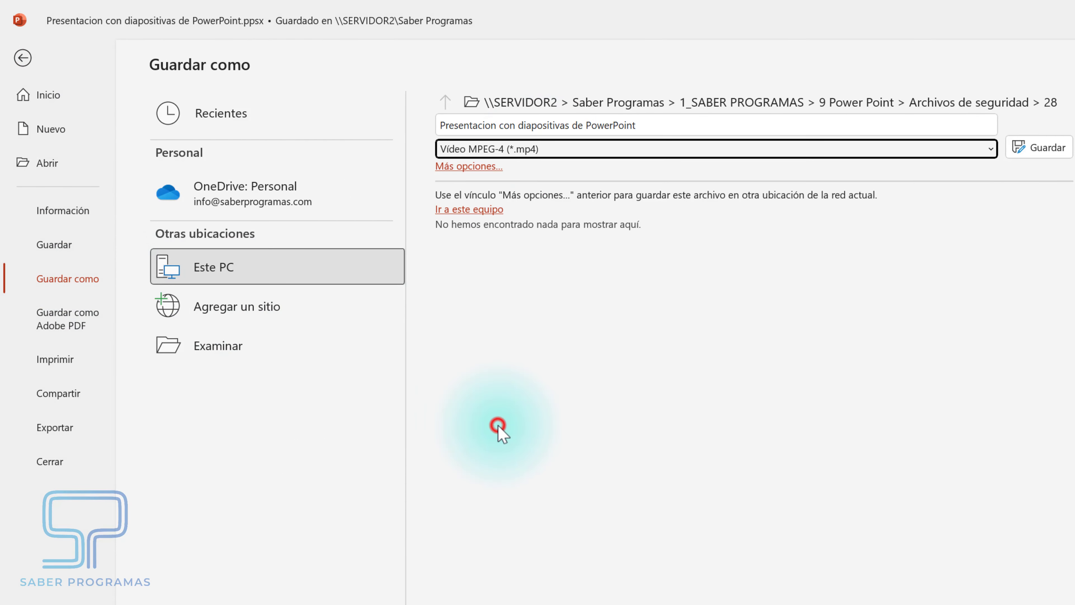
left_click(555, 127)
type("MP4")
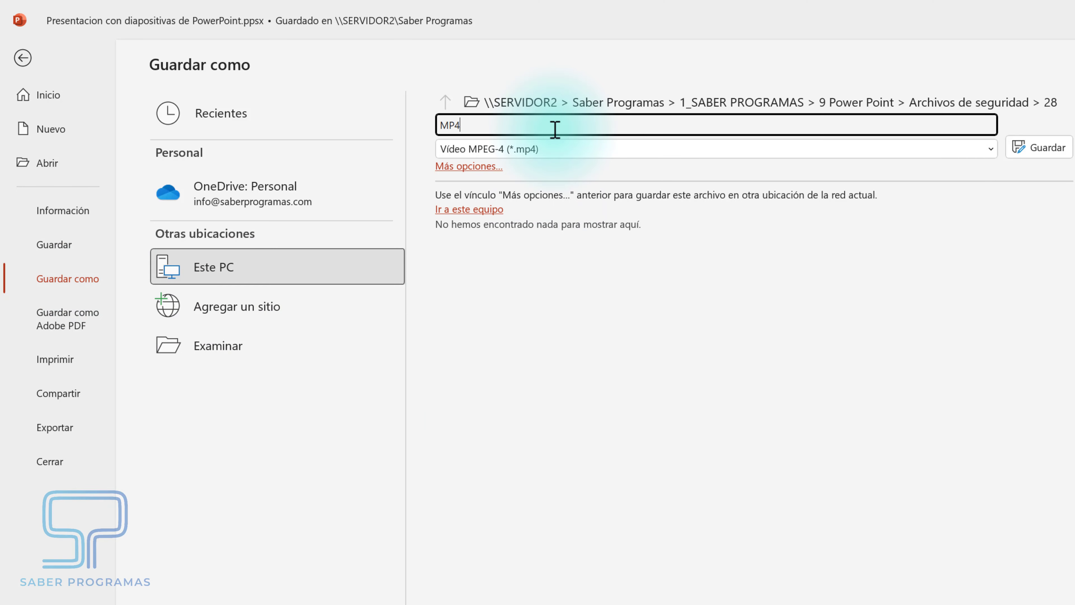
key("Return")
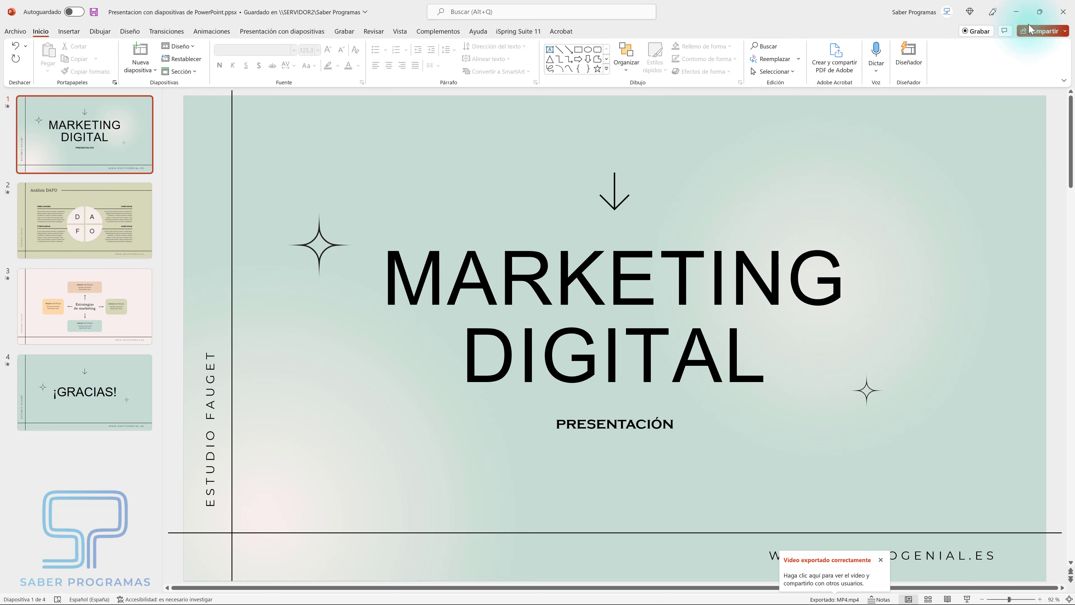
Minimize PowerPoint, play MP4.mp4 maximized in VLC, then close the player.
left_click(1016, 10)
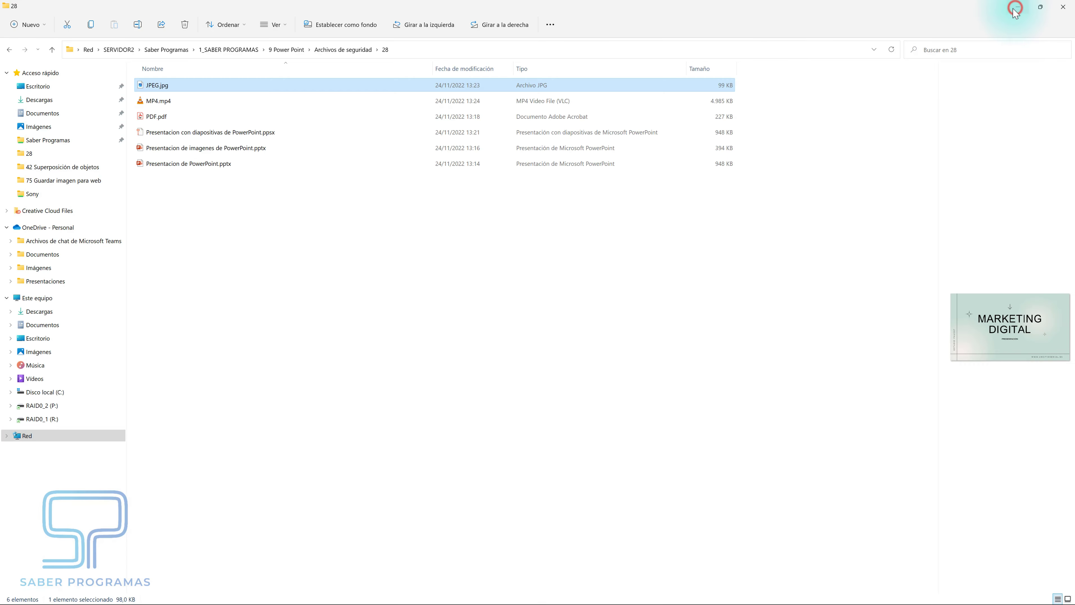
double_click(195, 104)
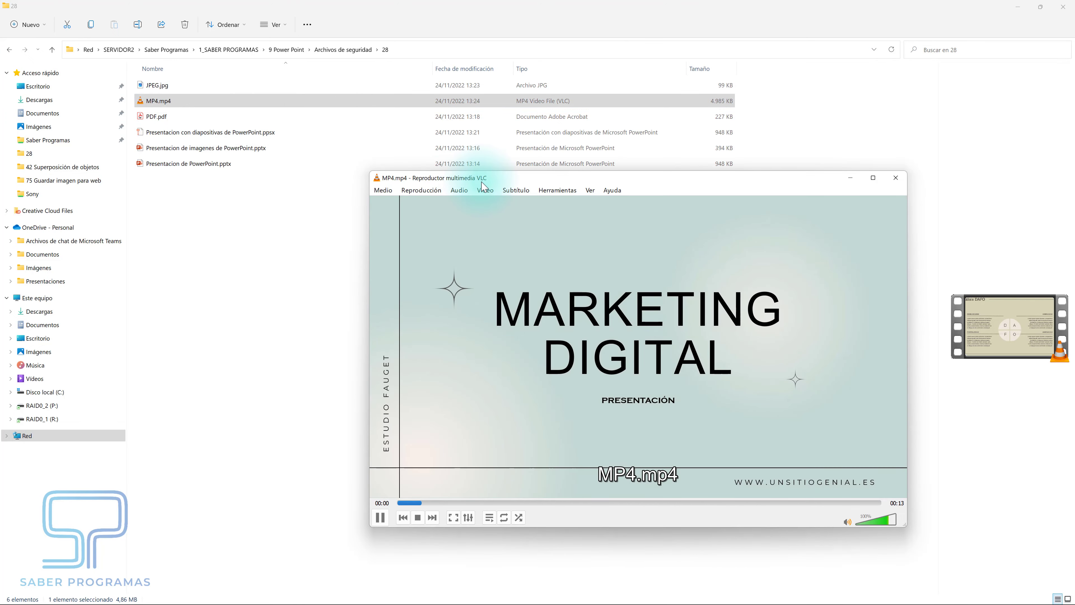
double_click(484, 181)
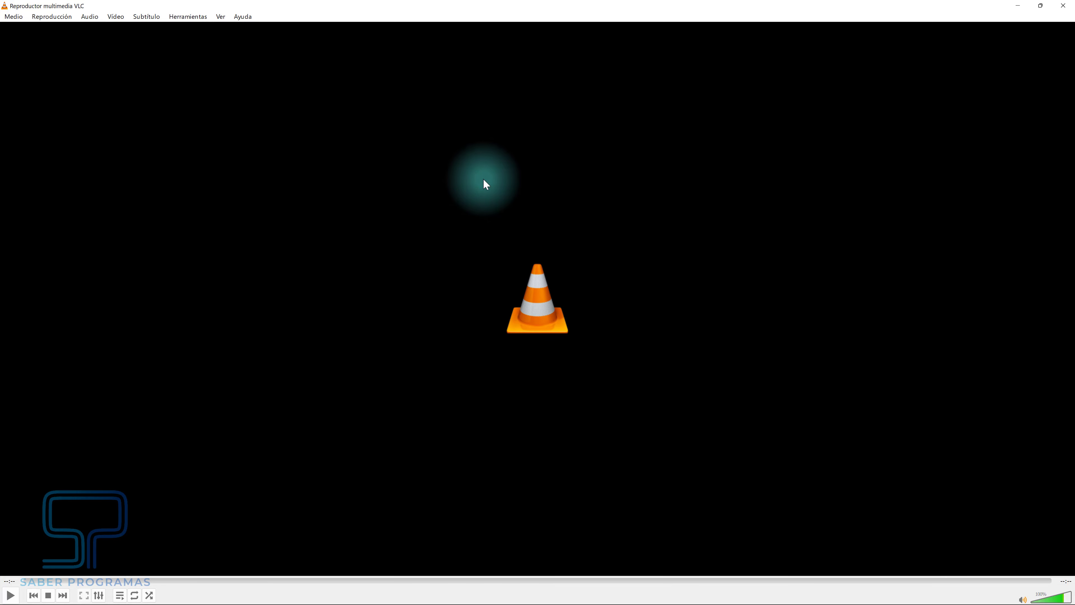
left_click(1061, 7)
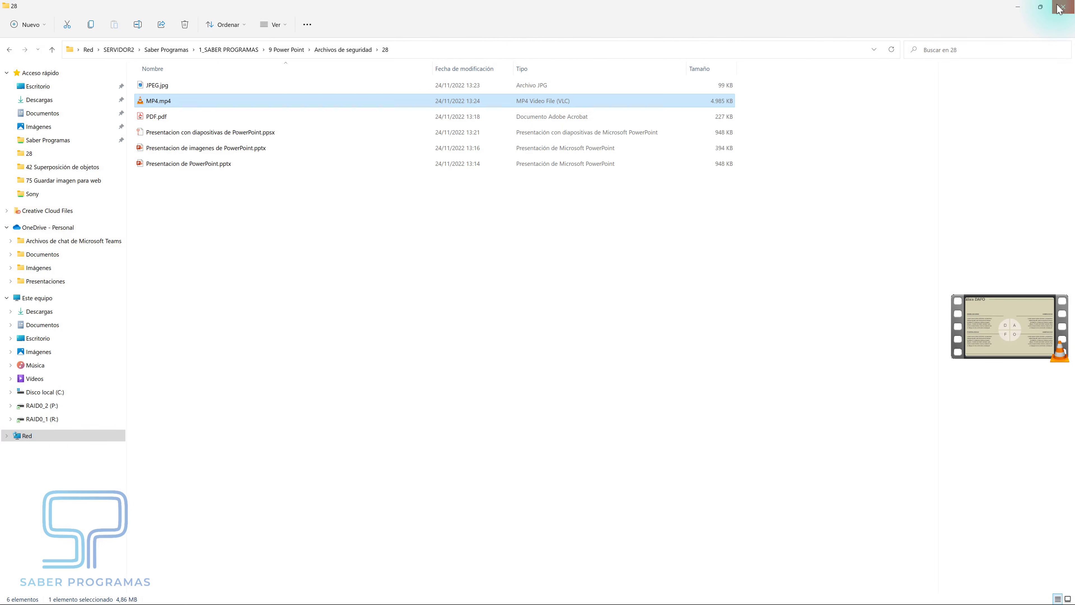